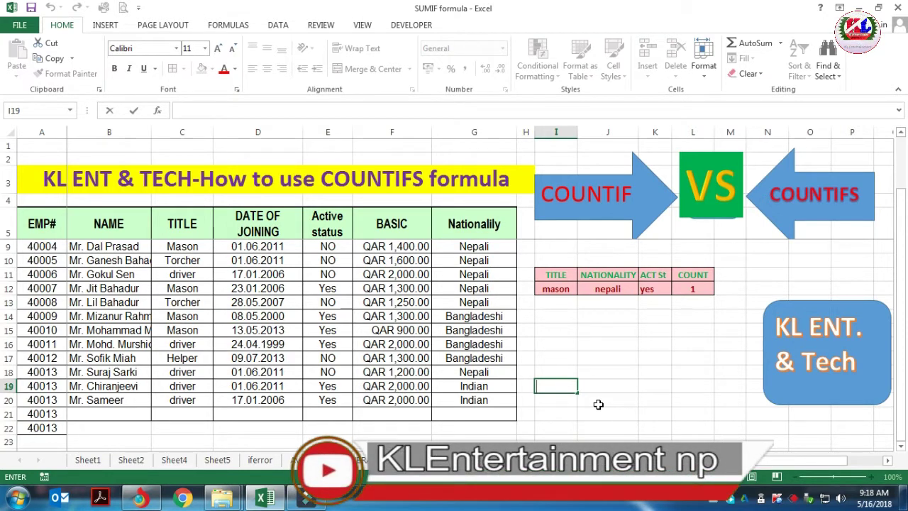
Step: Enter a COUNTIF over C9:C20 in I19 and dismiss the too-many-arguments error
text(=COU)
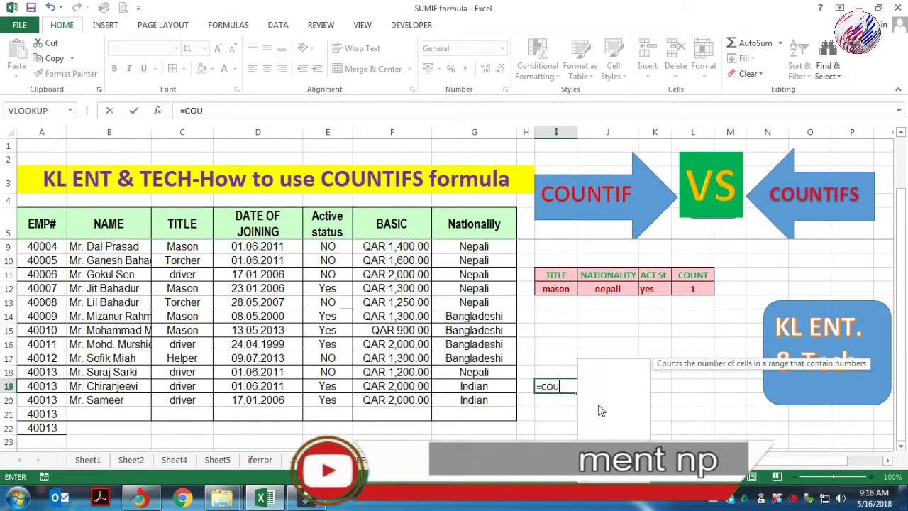
text(NTIF()
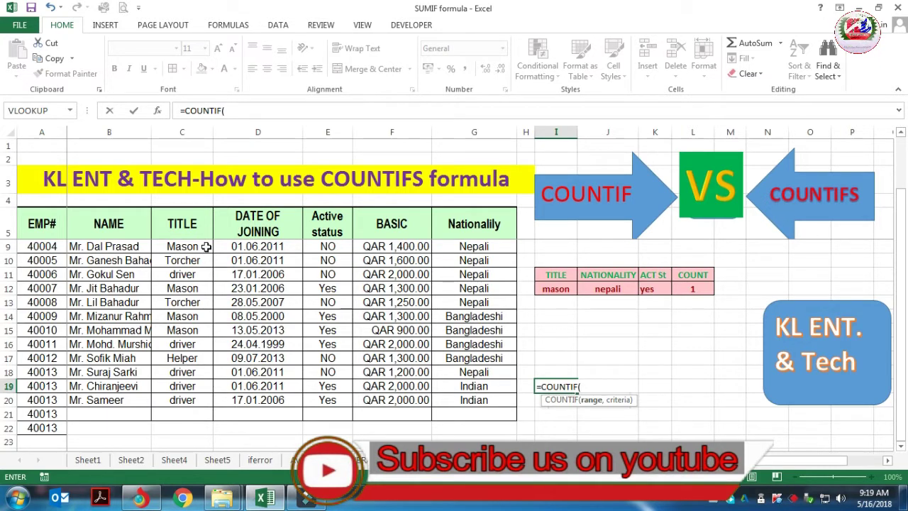
drag(206, 247, 192, 393)
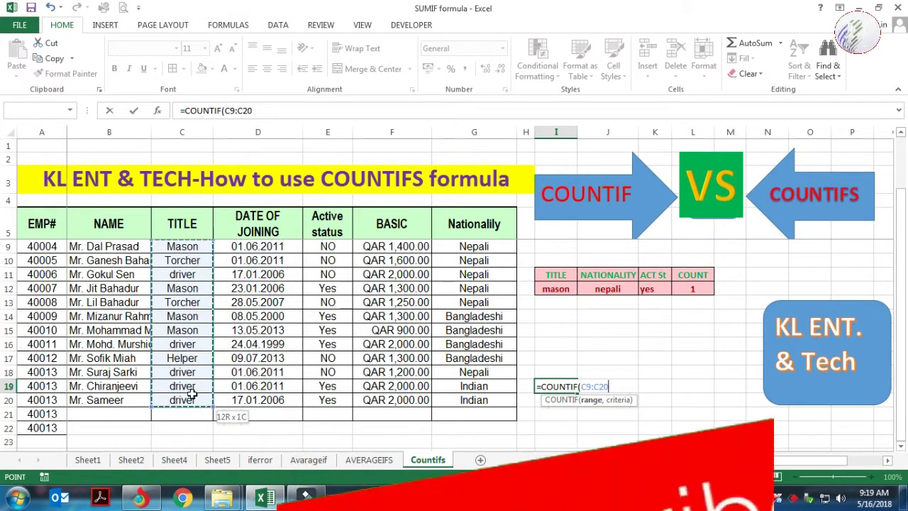
text(,"MASON)
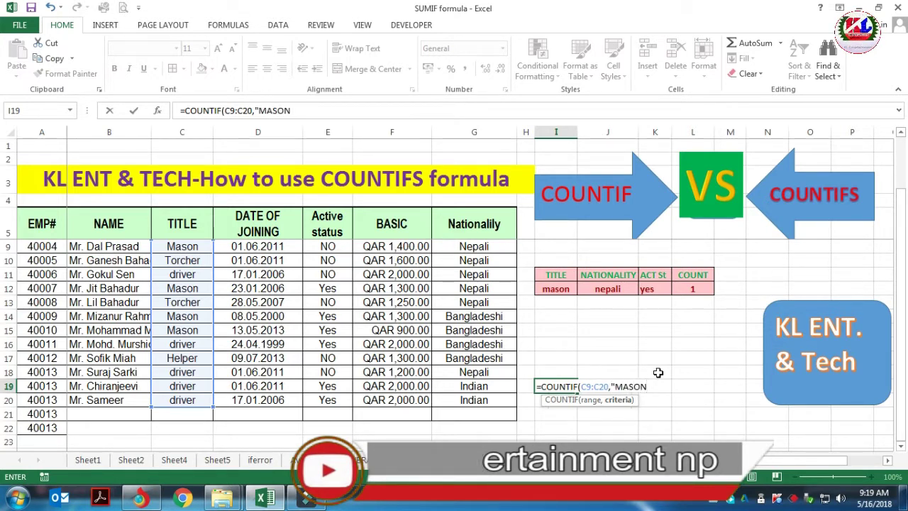
text("")
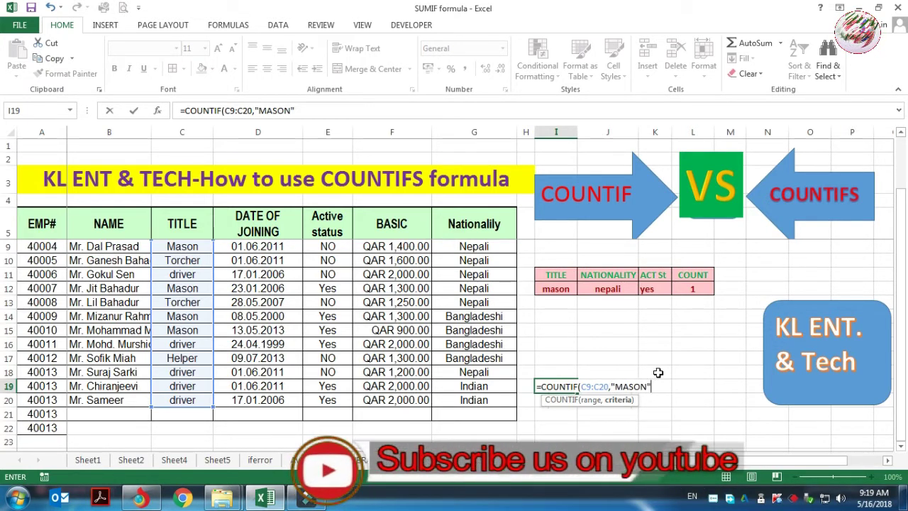
key(BackSpace)
text(,)
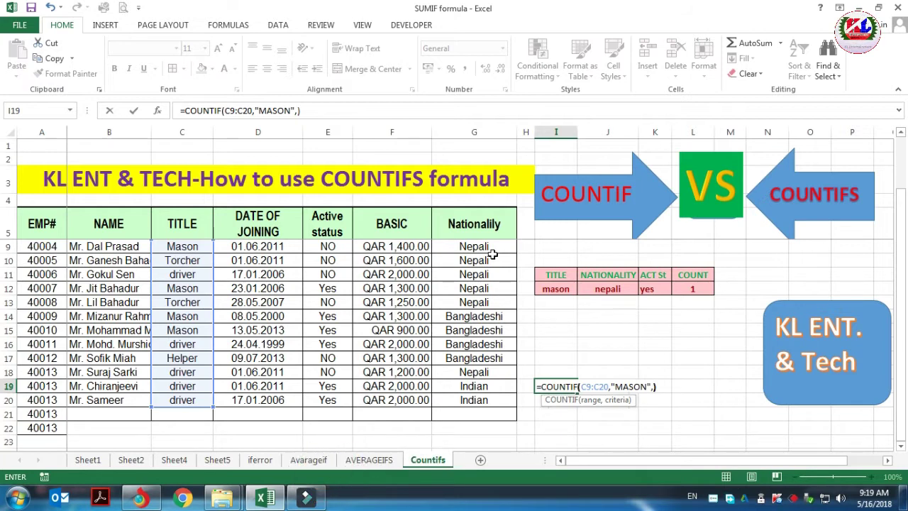
text())
key(Return)
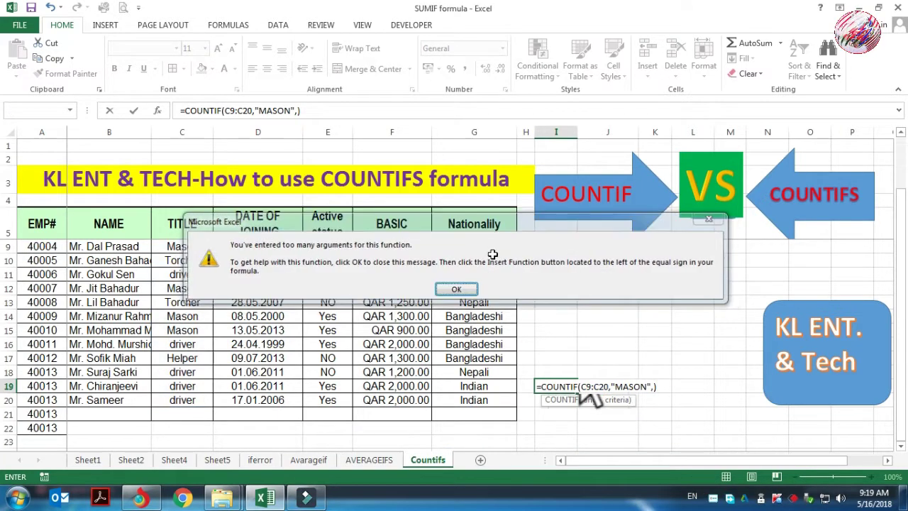
key(Return)
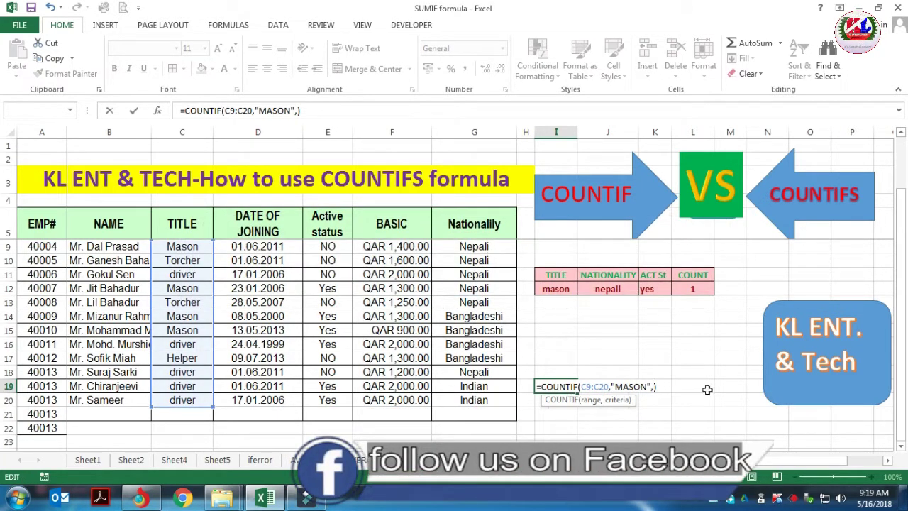
Step: Replace the typed MASON criterion with a reference to C9 so I19 shows 4
drag(654, 386, 615, 384)
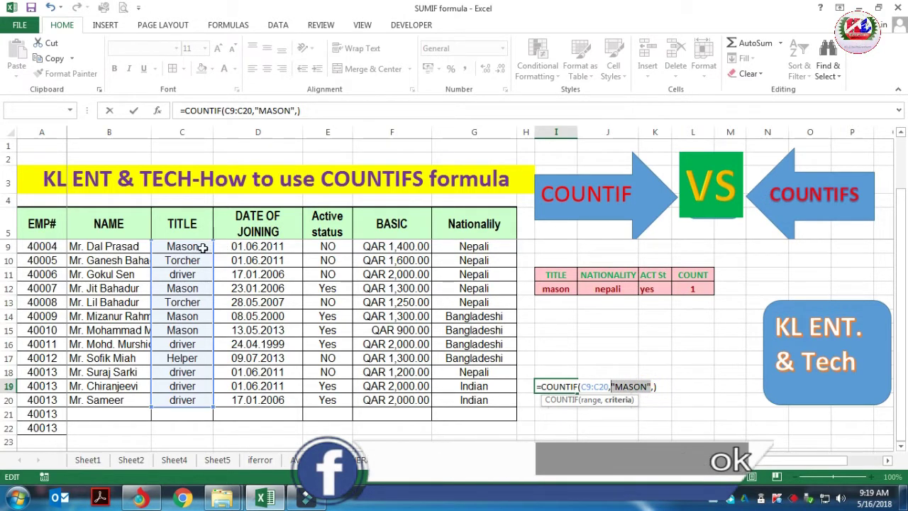
click(177, 246)
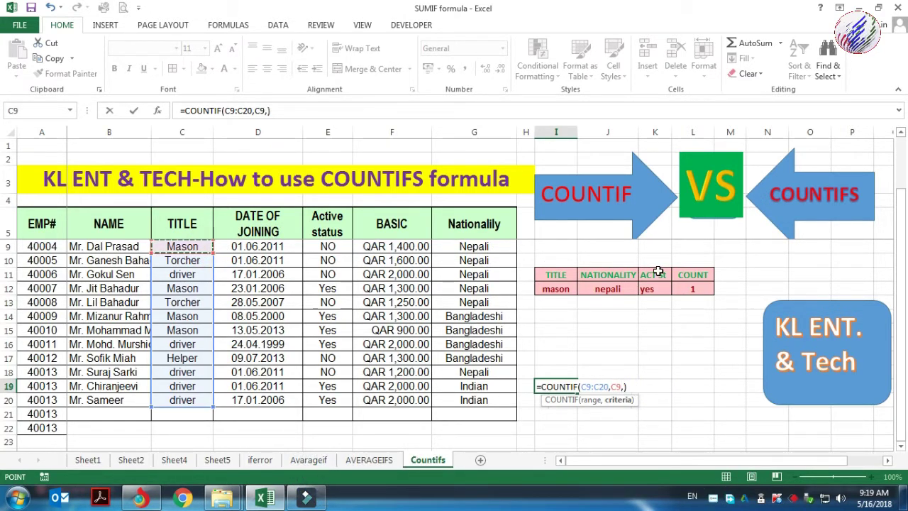
key(BackSpace)
key(Return)
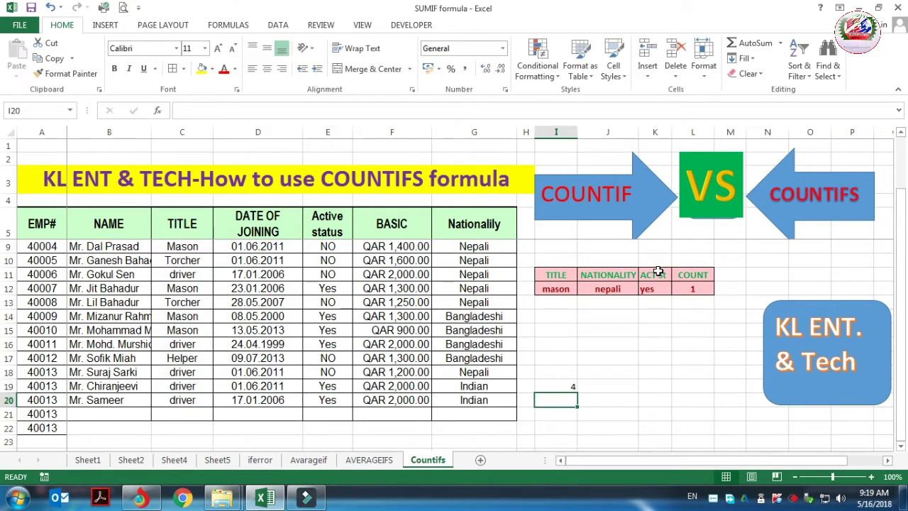
Step: Review the I19 formula and the Mason titles in C9 and C14
click(567, 388)
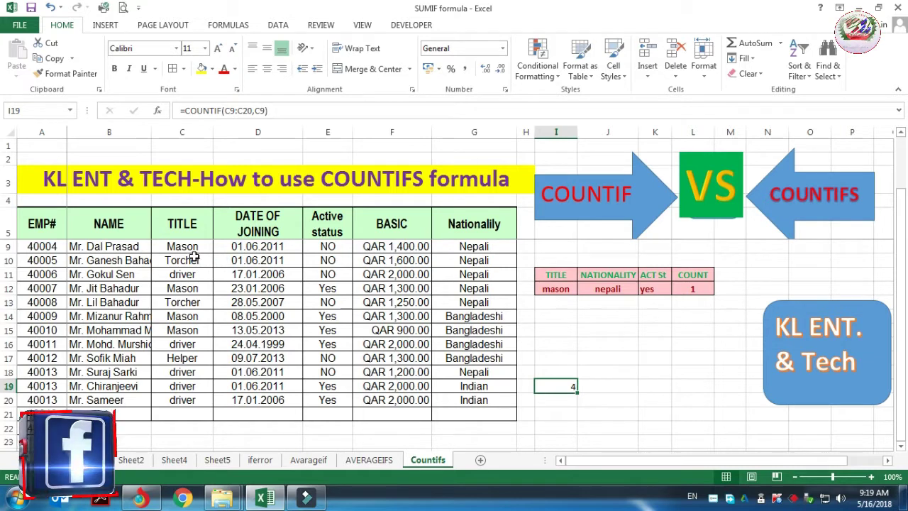
click(190, 250)
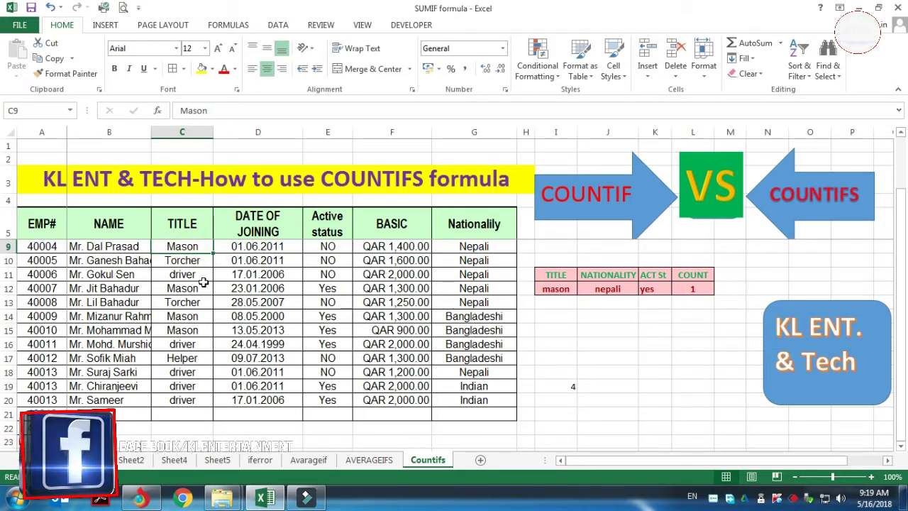
click(205, 315)
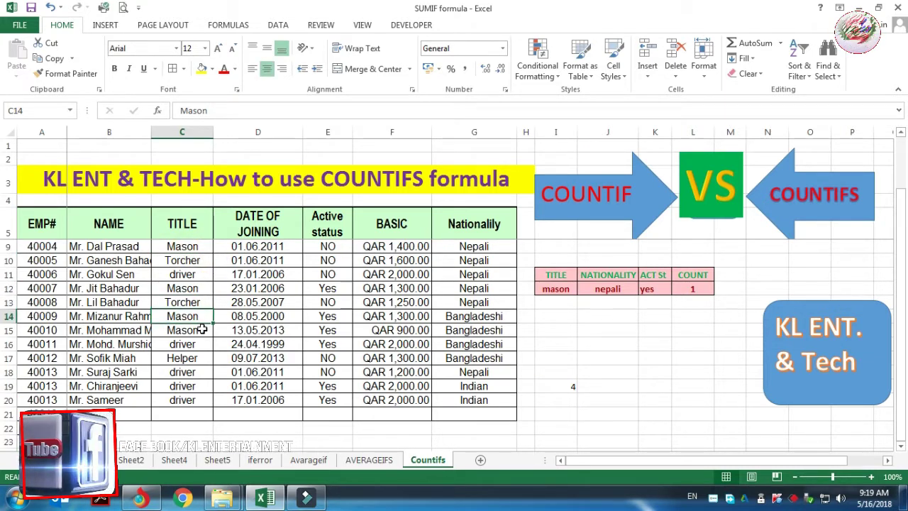
Step: Enter =COUNTIF(C9:C20,C18) in I20 to count driver titles, giving 5
click(555, 397)
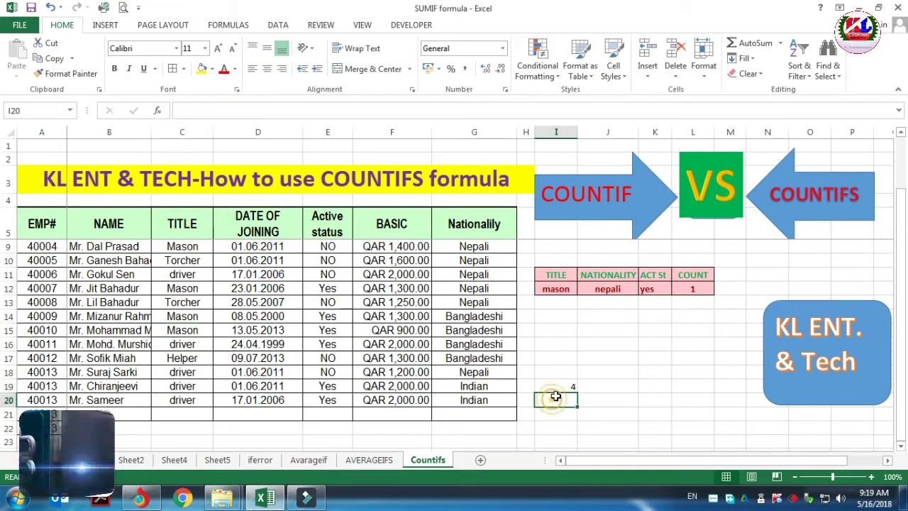
text(=)
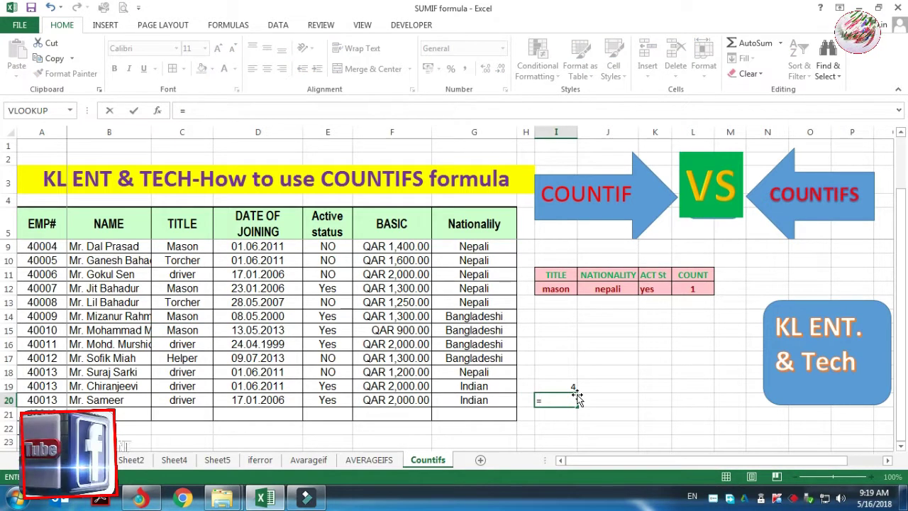
text(COUNT)
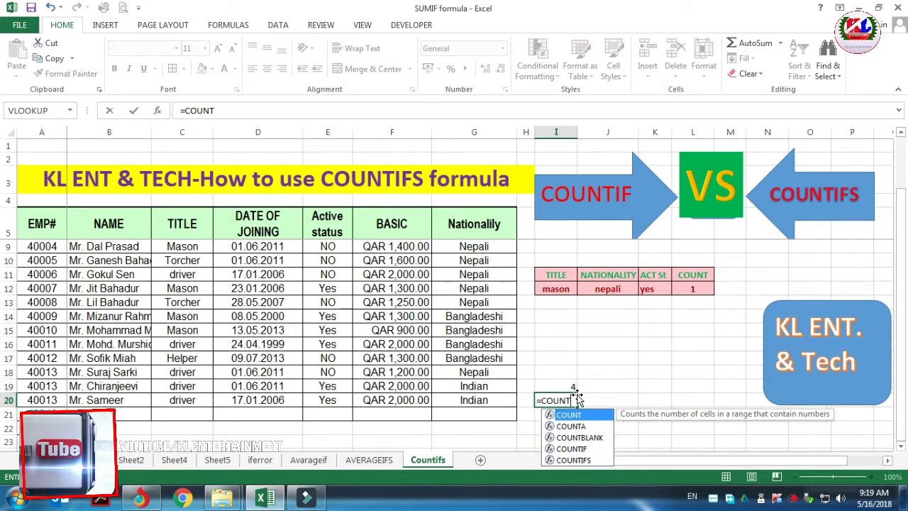
text(IF()
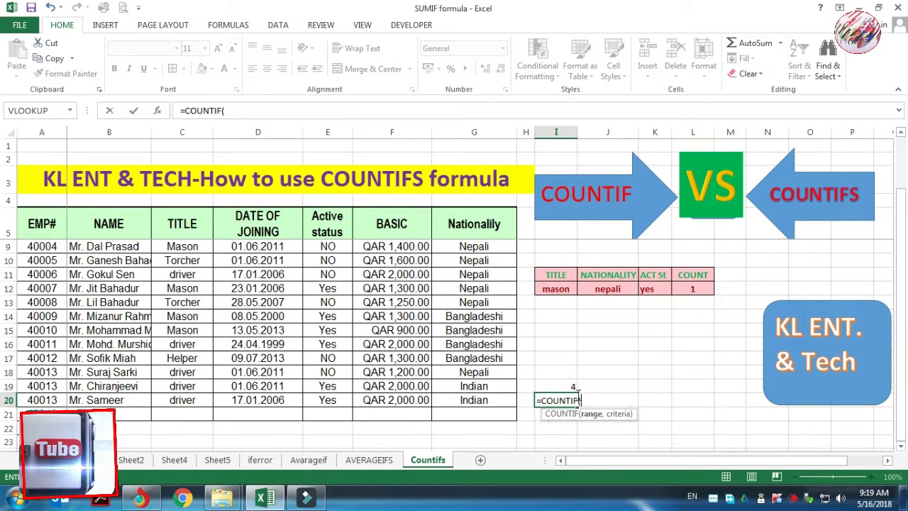
drag(202, 247, 200, 398)
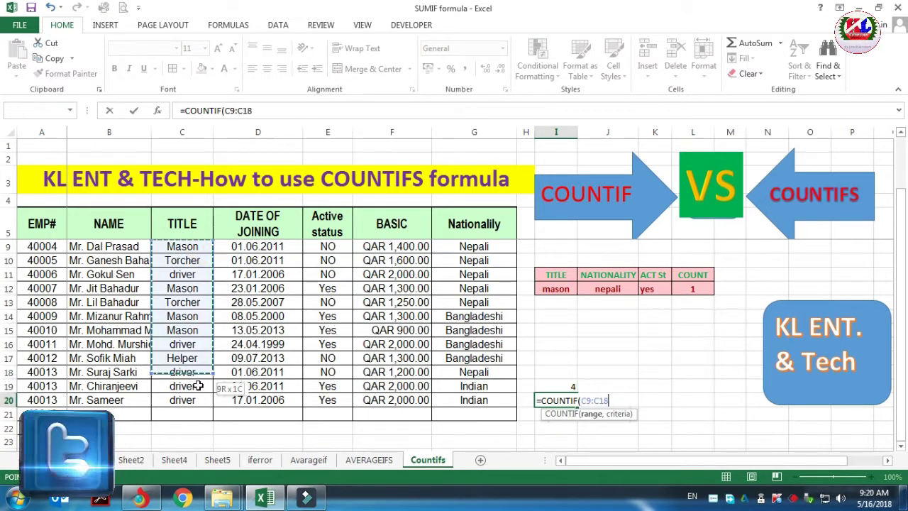
text(,)
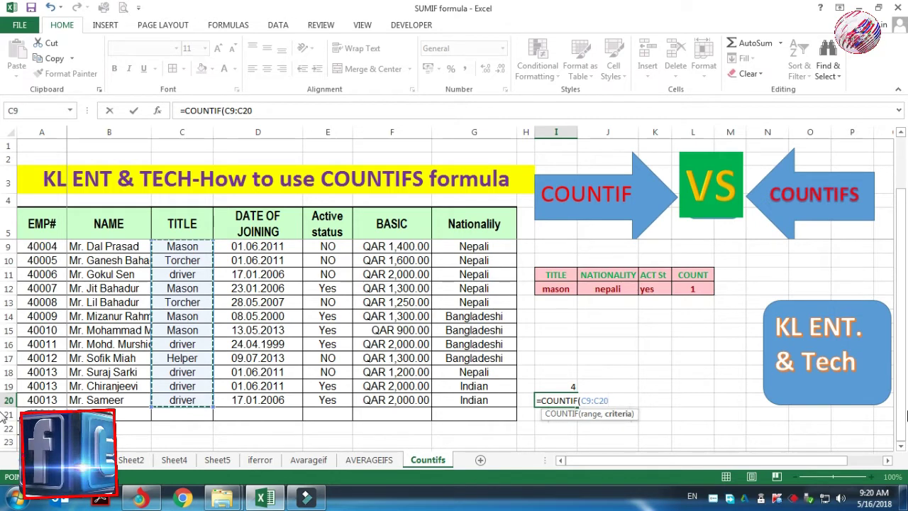
click(193, 377)
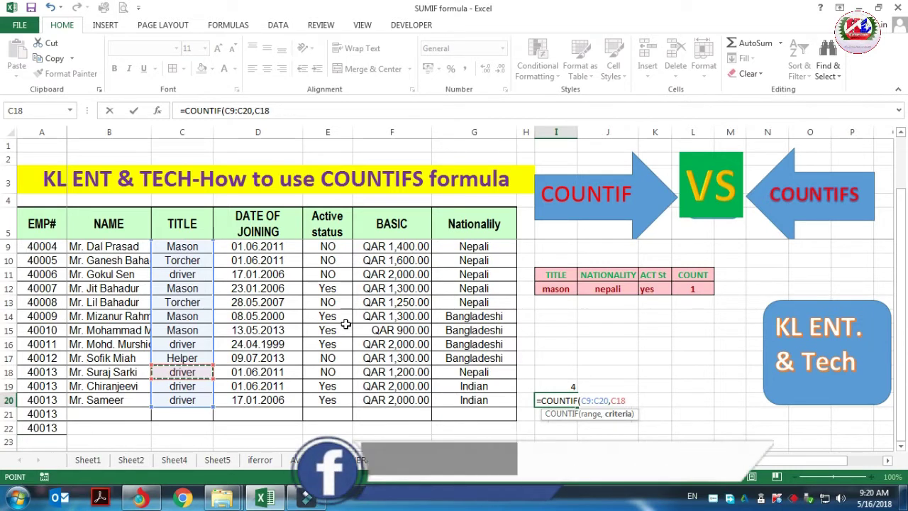
text())
key(Return)
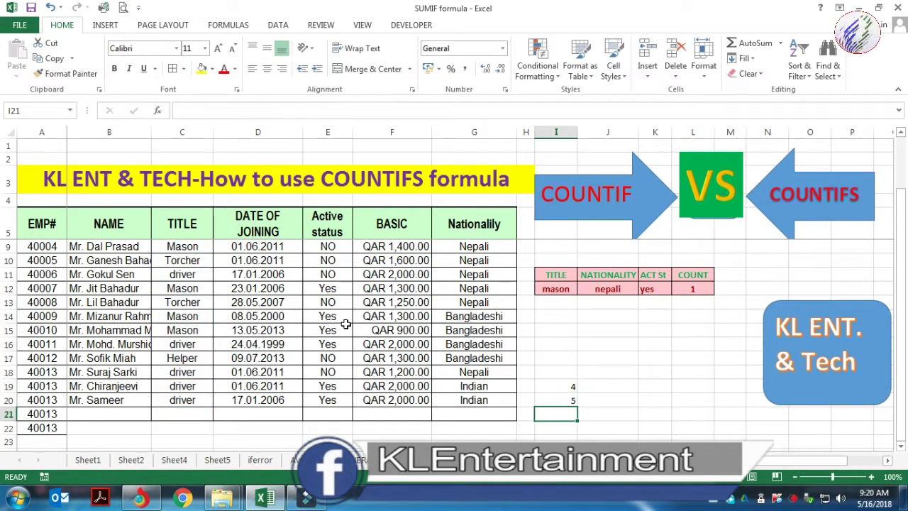
drag(547, 386, 558, 401)
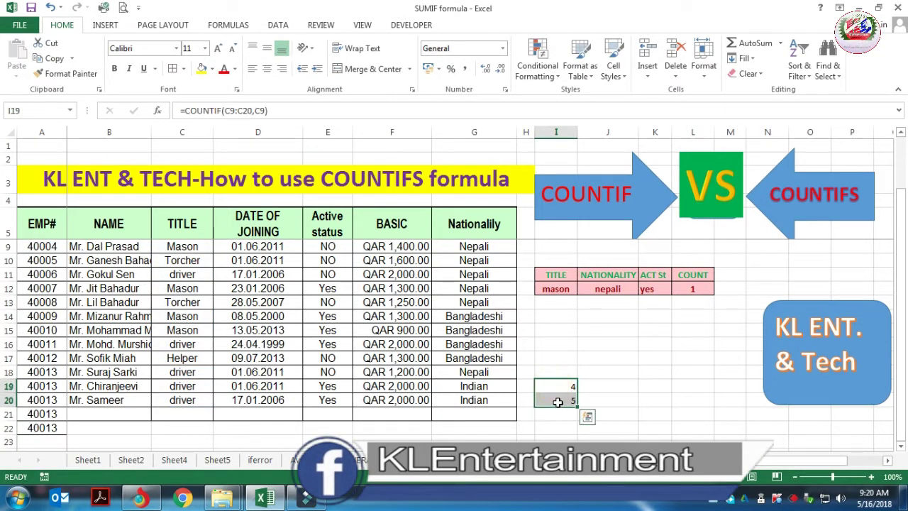
key(Delete)
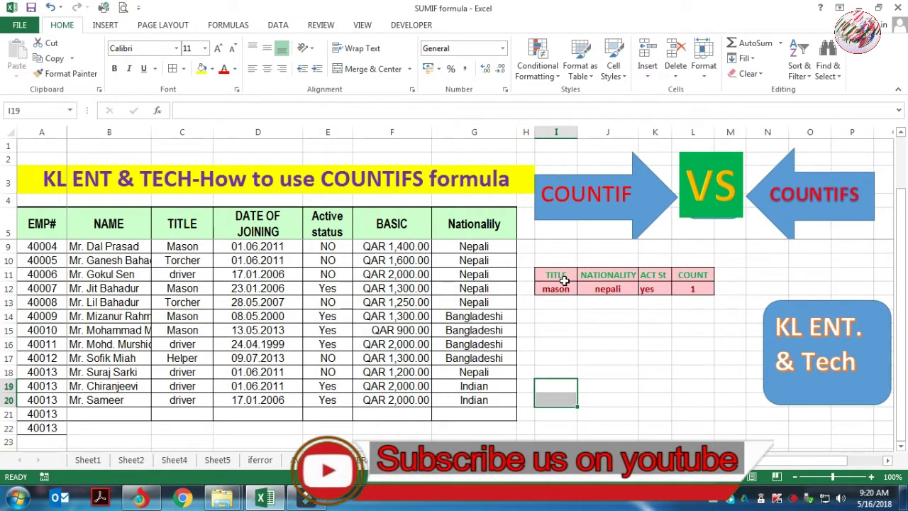
drag(555, 372, 608, 372)
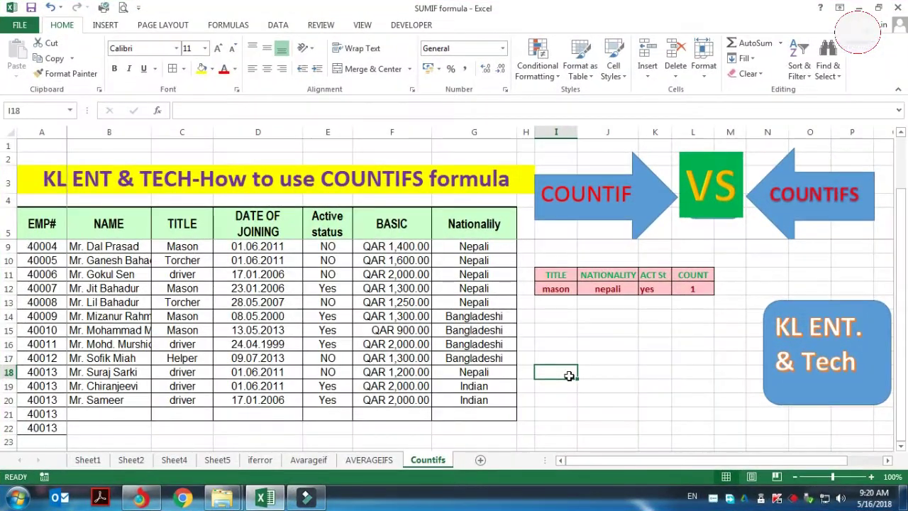
Step: Enter =COUNTIFS(C9:C20,C9,G9:G20,G9) in I18 to count Mason titles with Nepali nationality
text(=C)
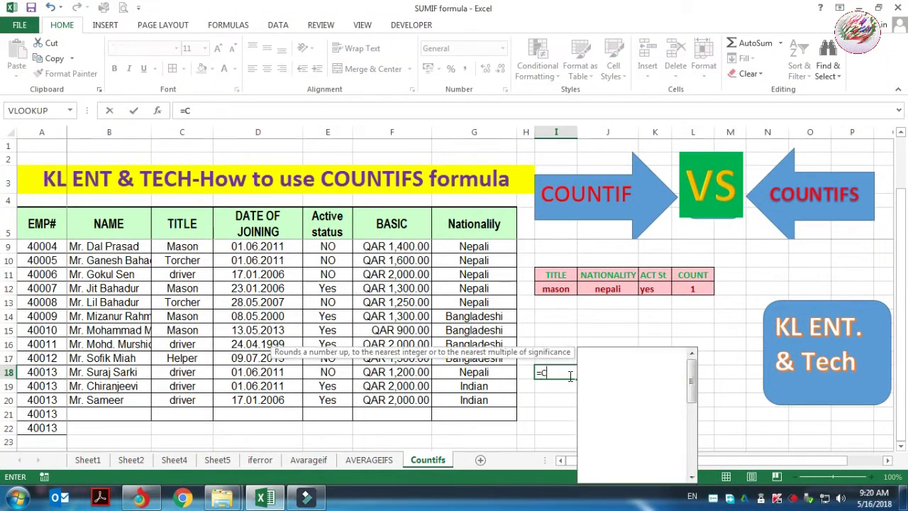
text(OUNTIFS()
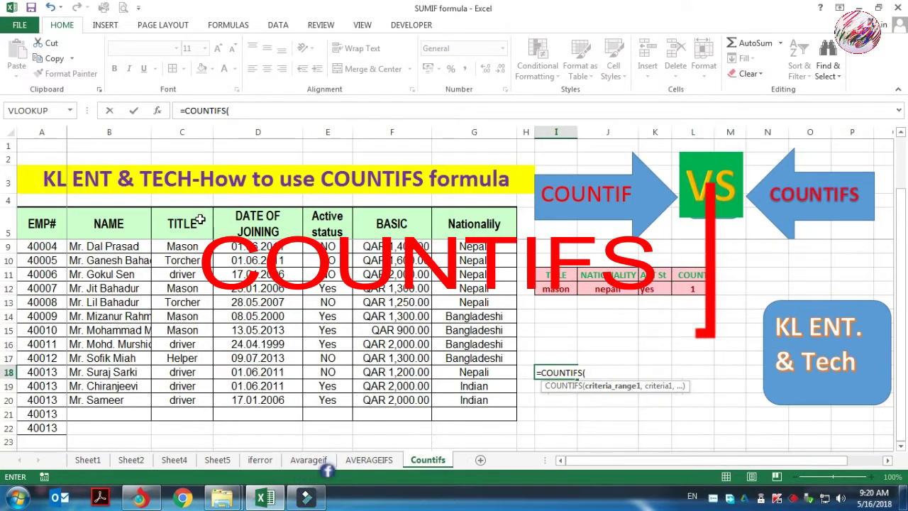
drag(190, 246, 186, 400)
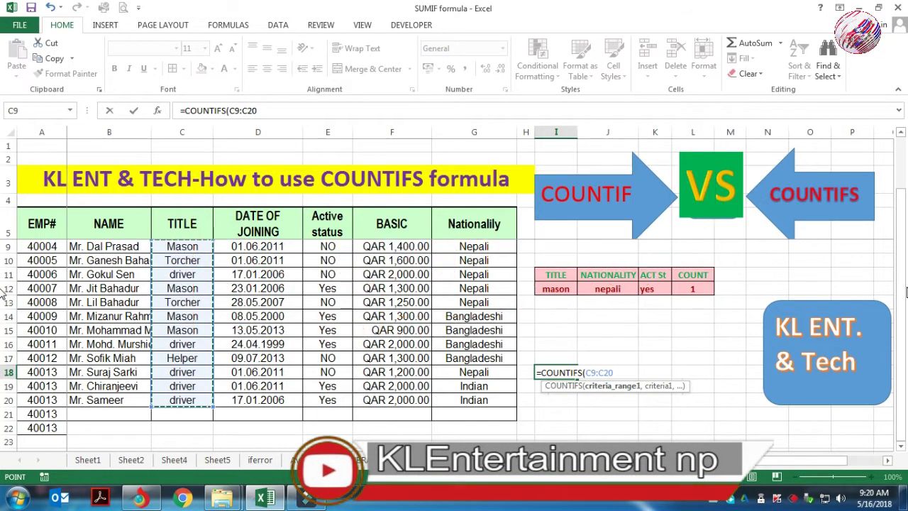
text(,)
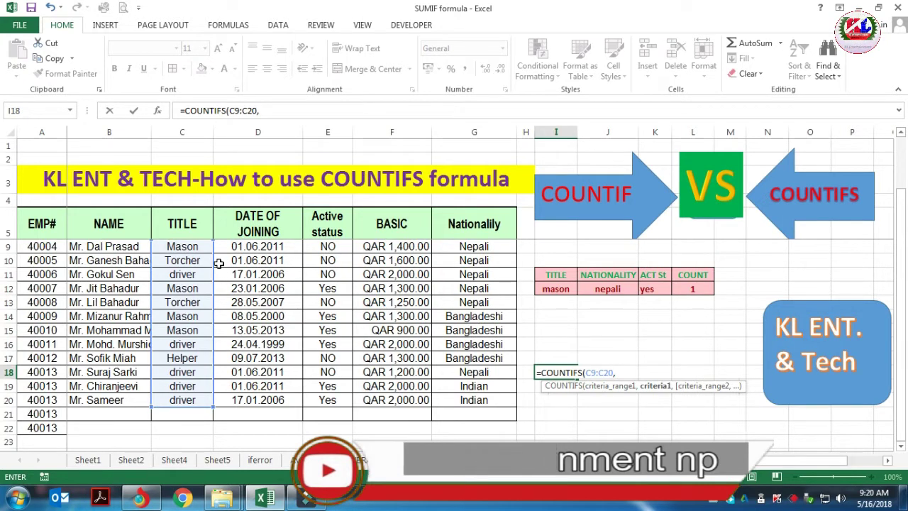
click(190, 248)
text(,)
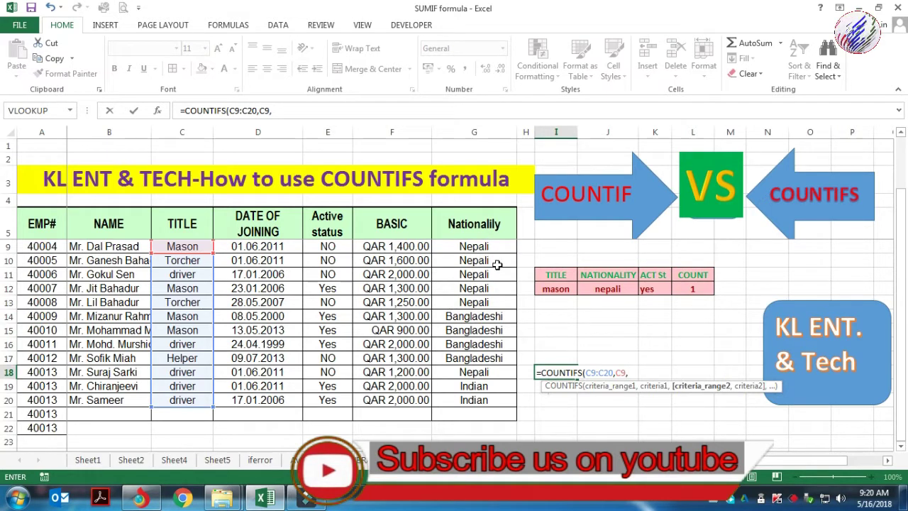
drag(490, 246, 474, 400)
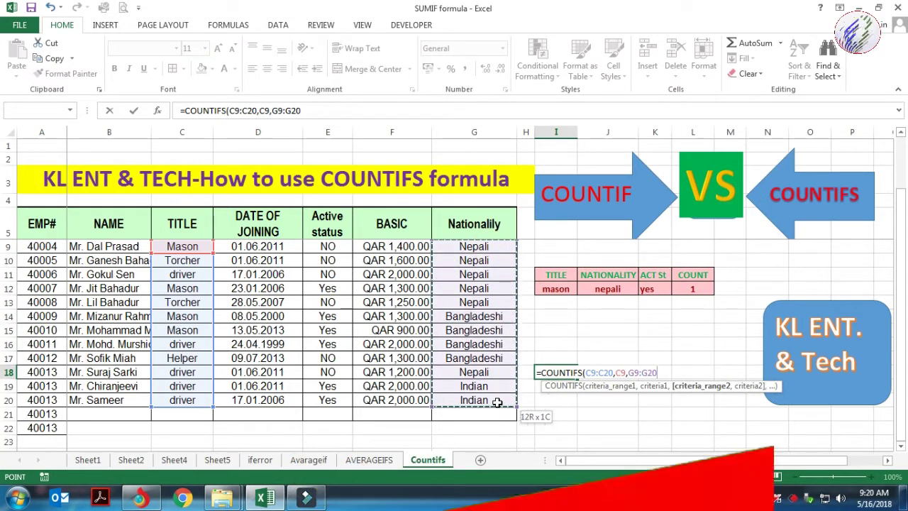
text(,)
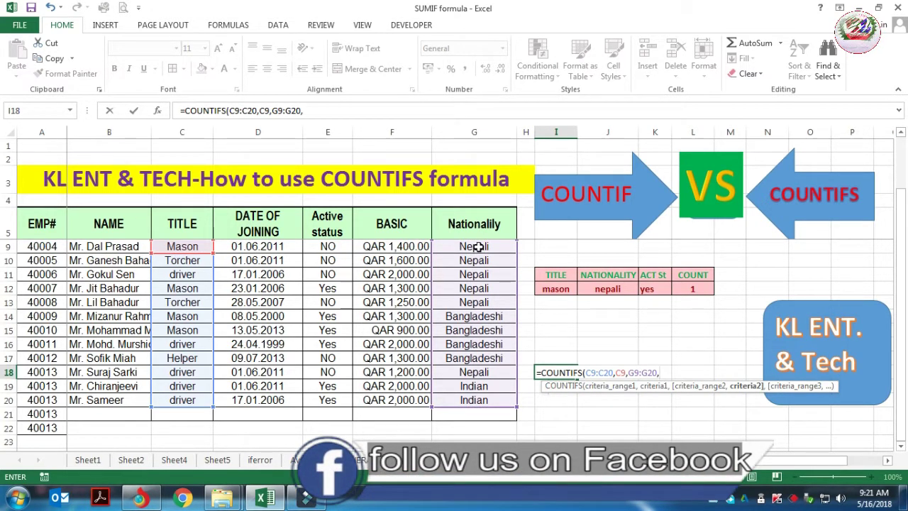
click(479, 246)
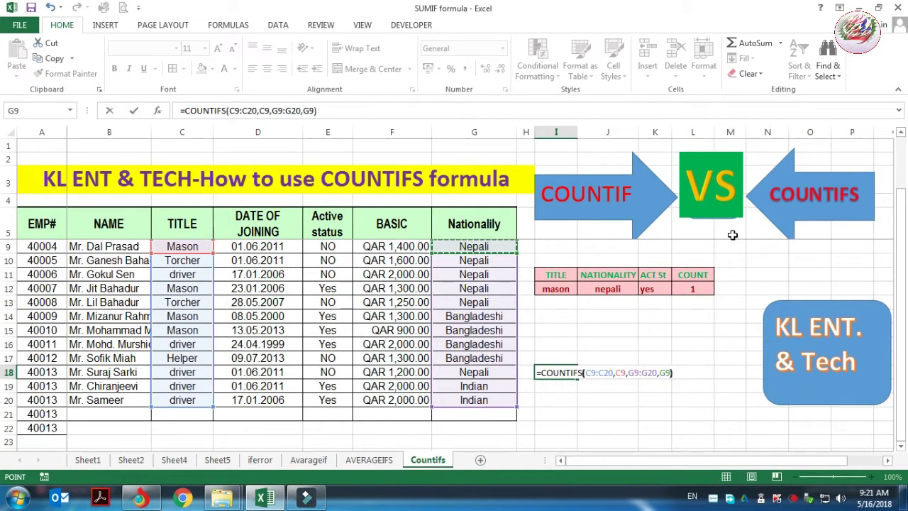
key(Return)
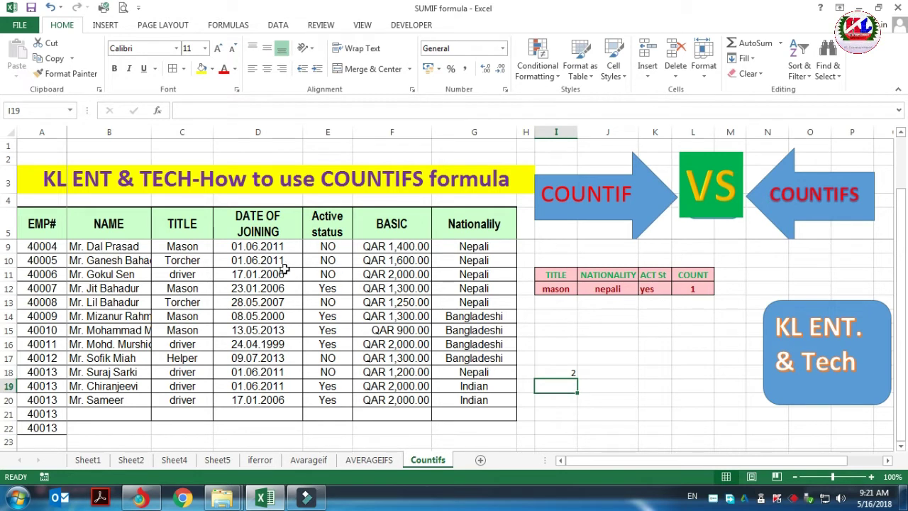
Step: Check the Mason rows in the TITLE column against the I18 result of 2
click(194, 248)
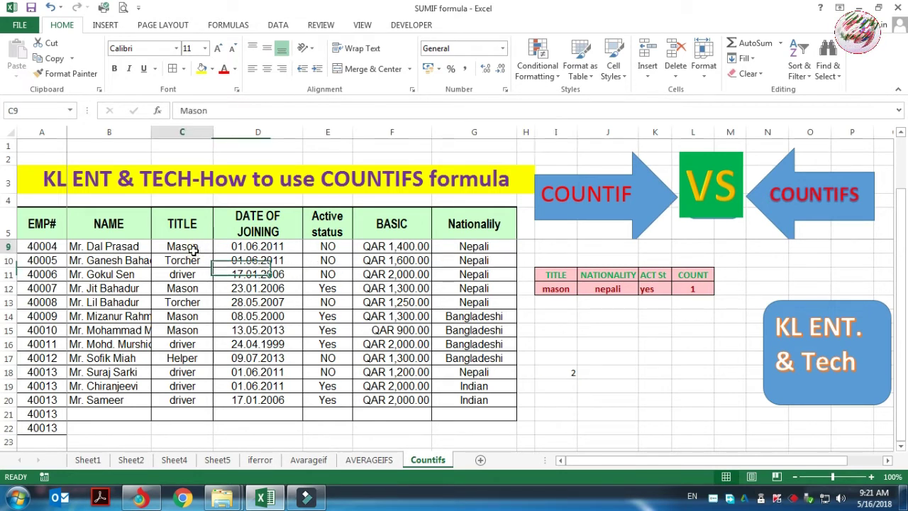
click(188, 287)
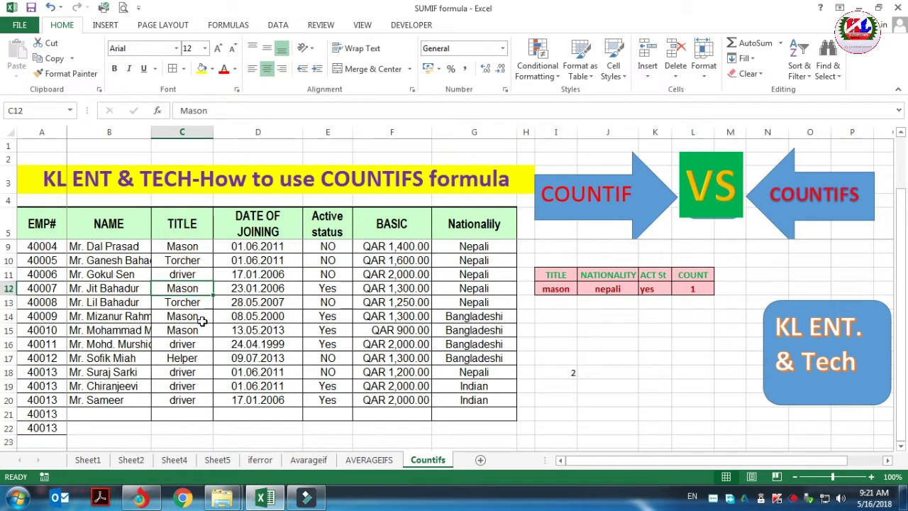
click(197, 318)
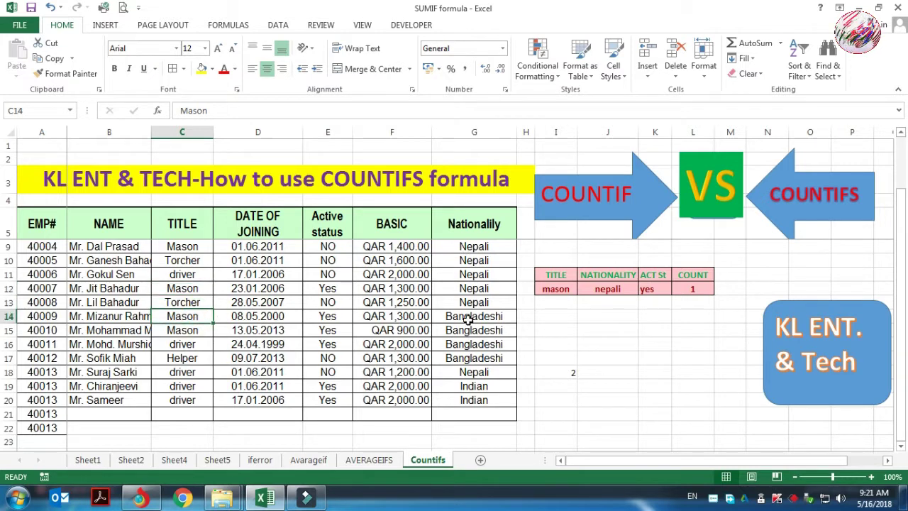
click(570, 371)
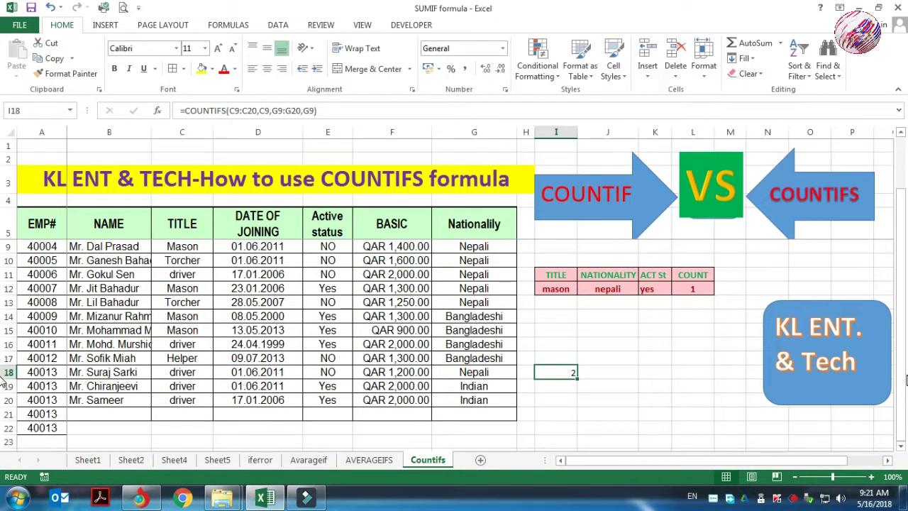
Step: Rewrite I18 as =COUNTIFS(C9:C20,C10,G9:G20,G9,E9:E20,E9), adding the active-status criterion
key(F2)
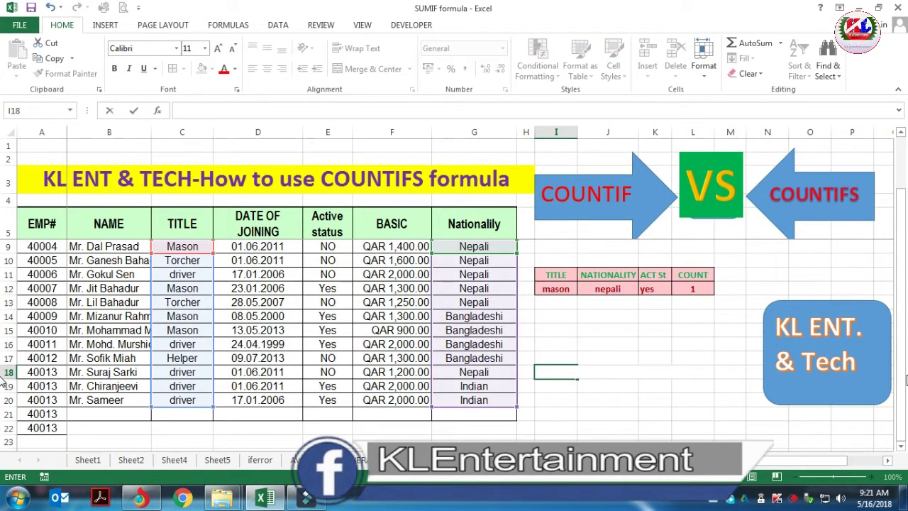
text(=C)
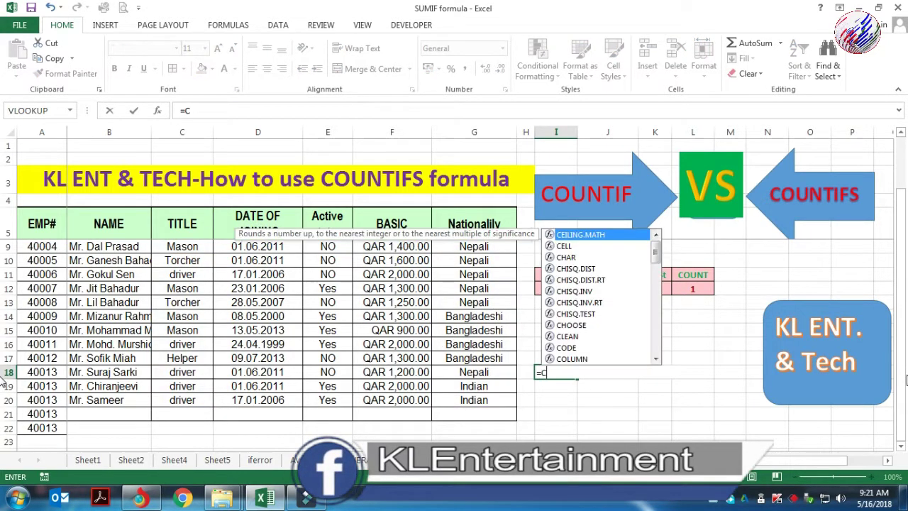
text(OUNTI)
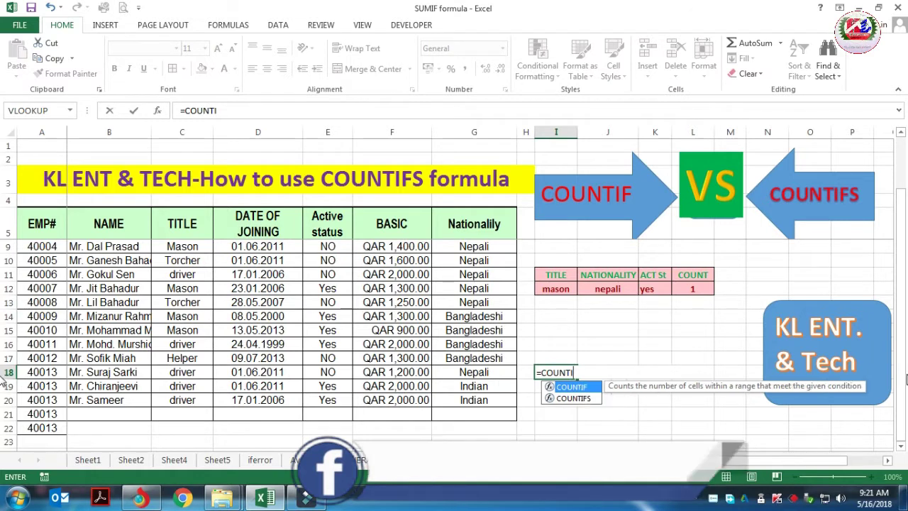
text(FS()
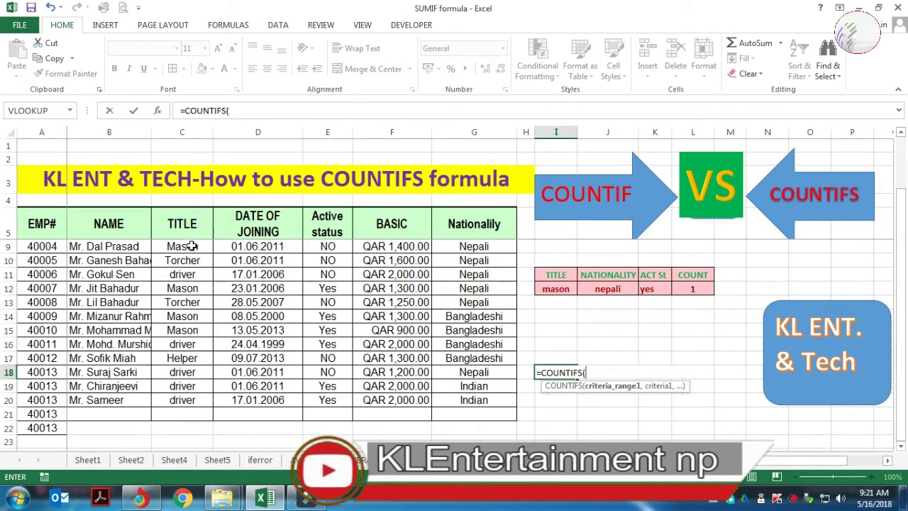
drag(192, 246, 191, 400)
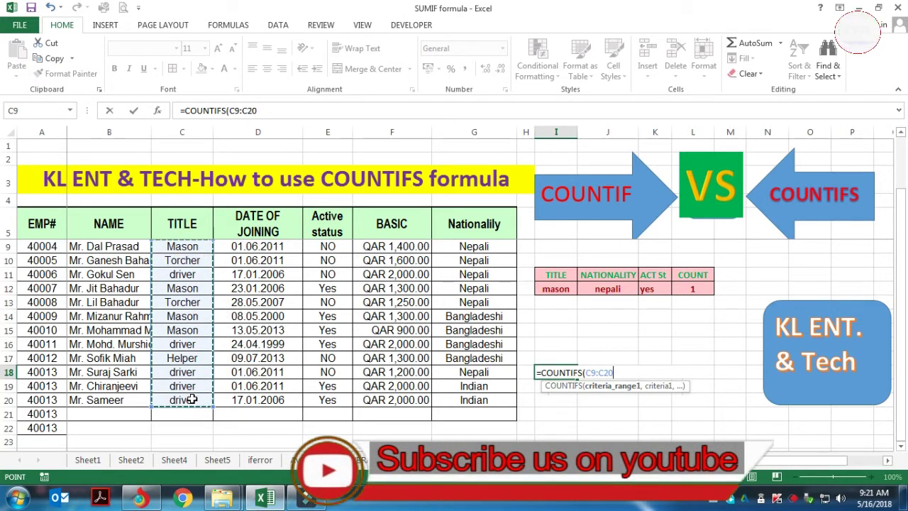
text(,)
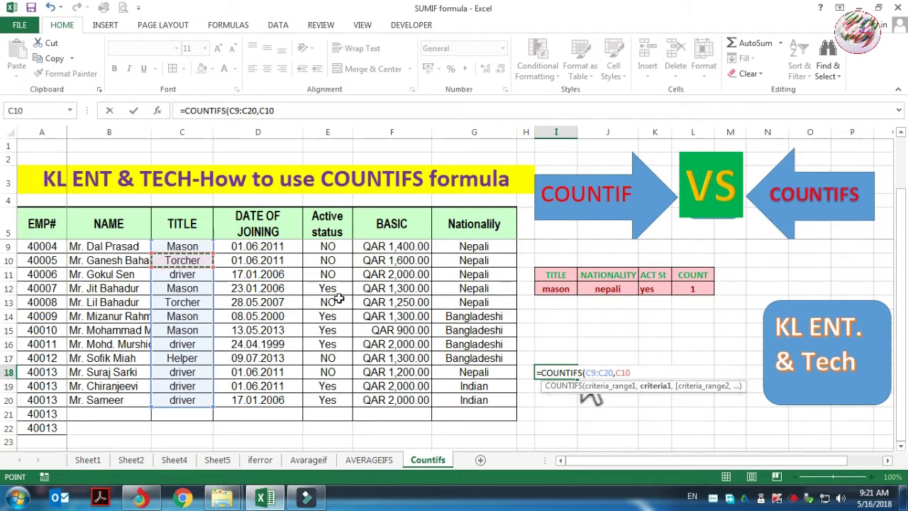
text(,)
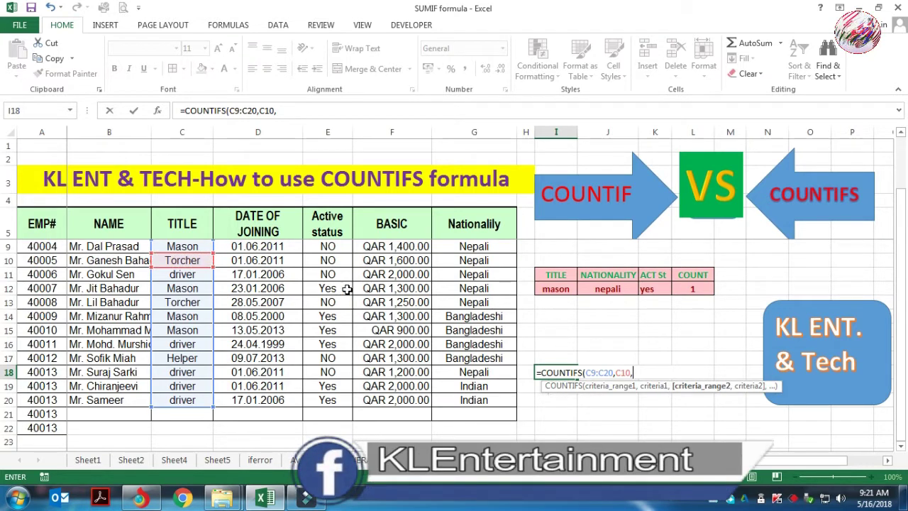
drag(468, 246, 483, 399)
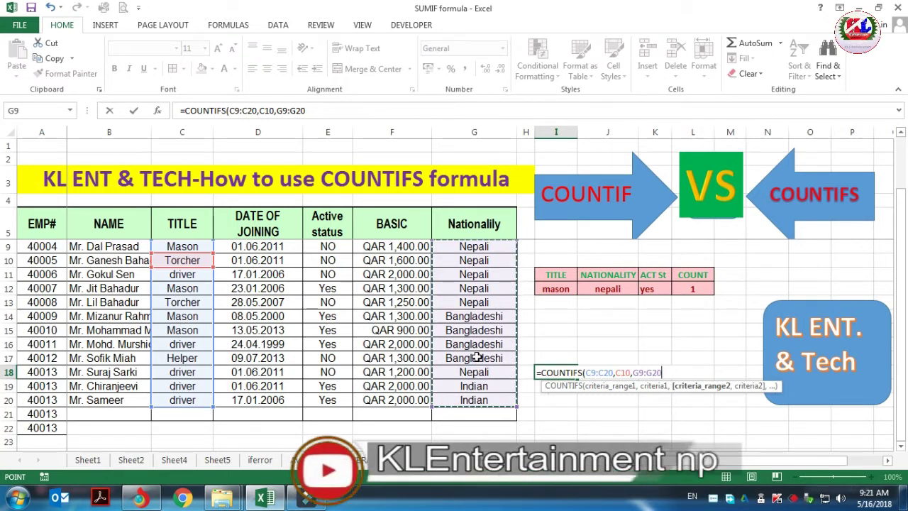
text(,)
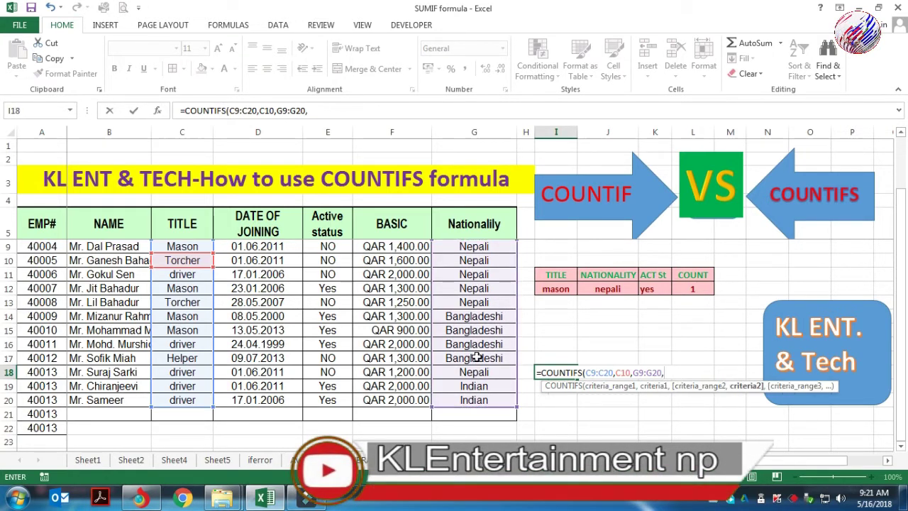
click(494, 252)
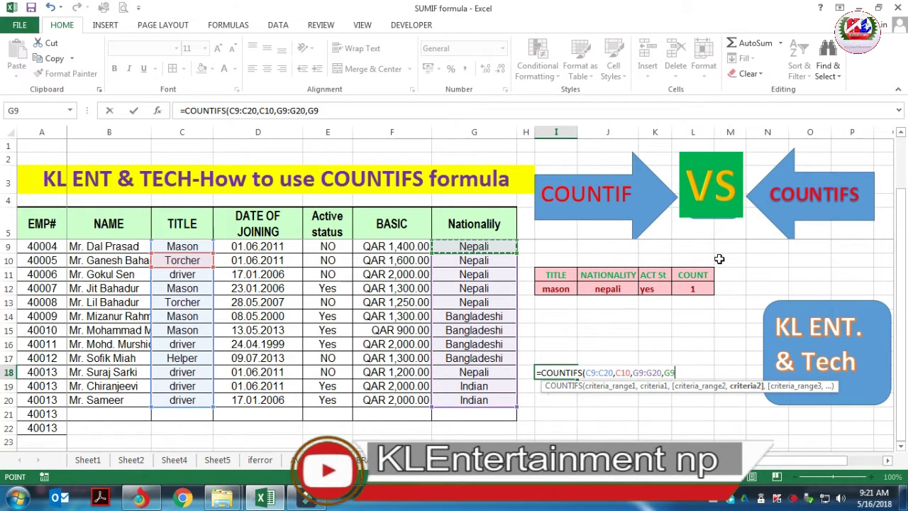
text(,)
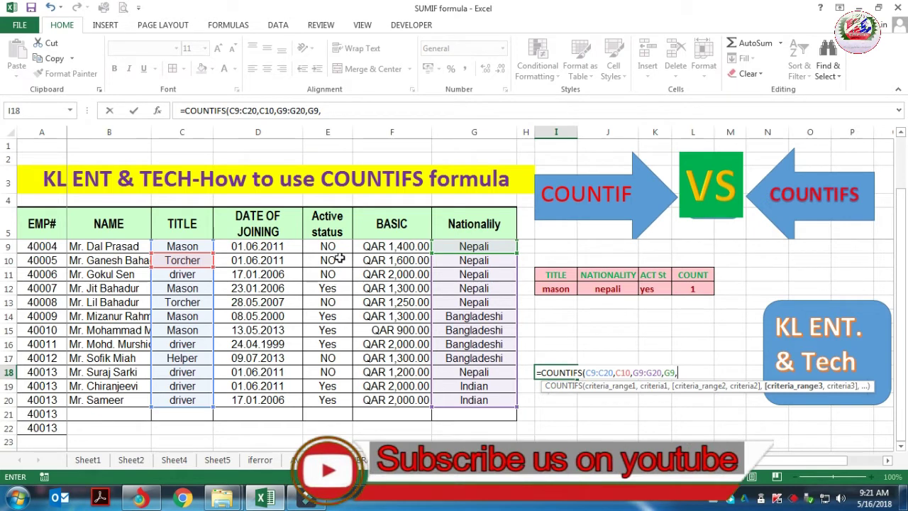
drag(345, 246, 342, 394)
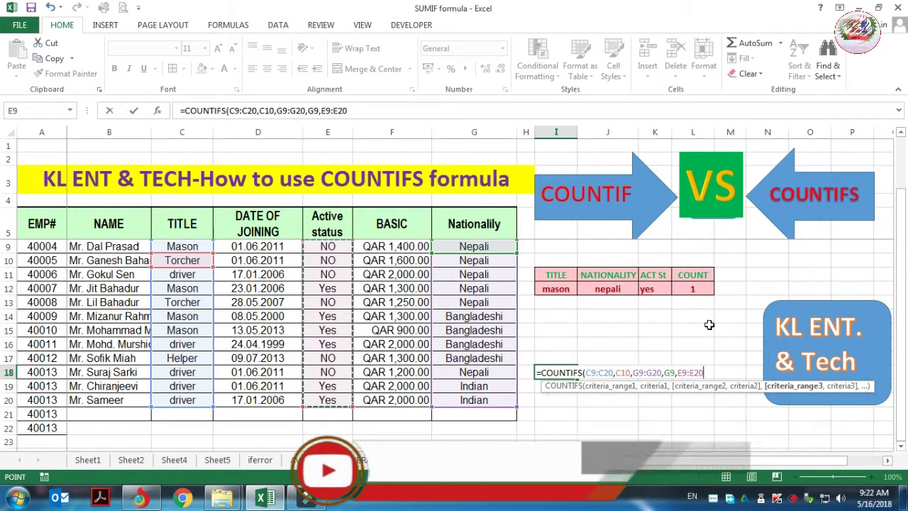
text(,)
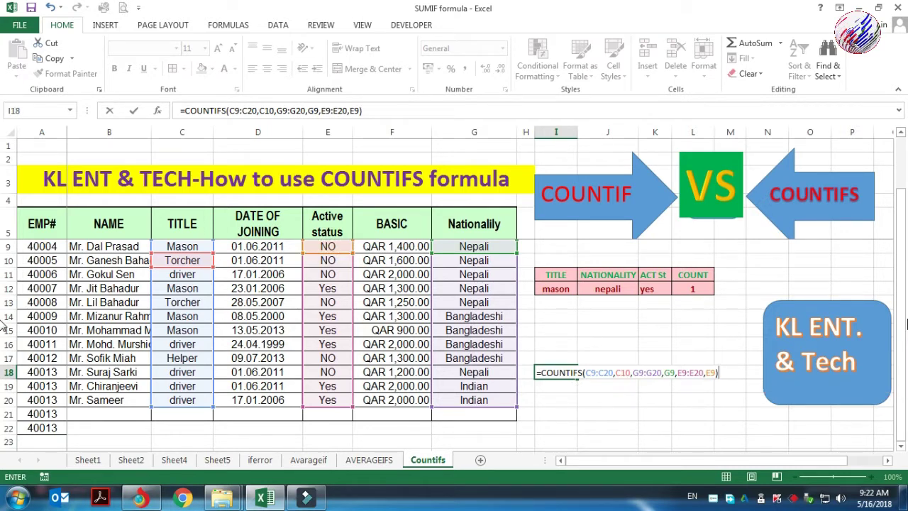
key(Return)
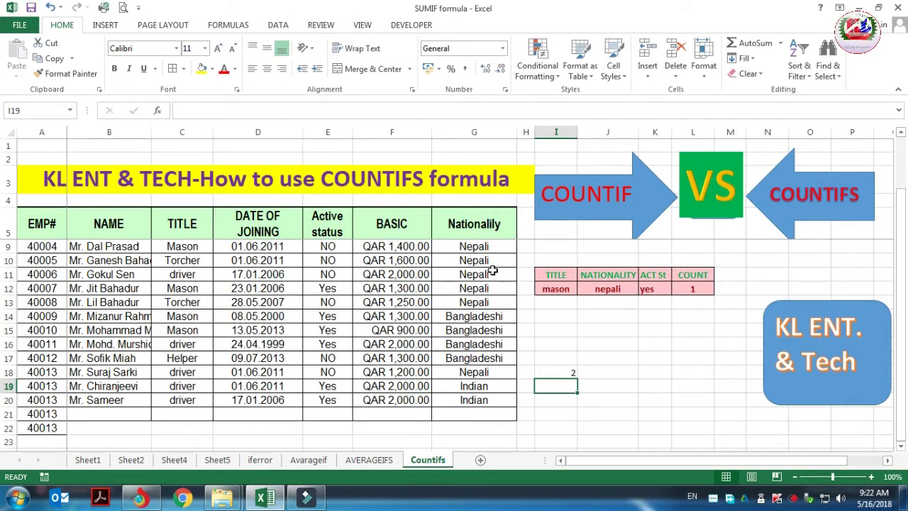
drag(483, 246, 487, 301)
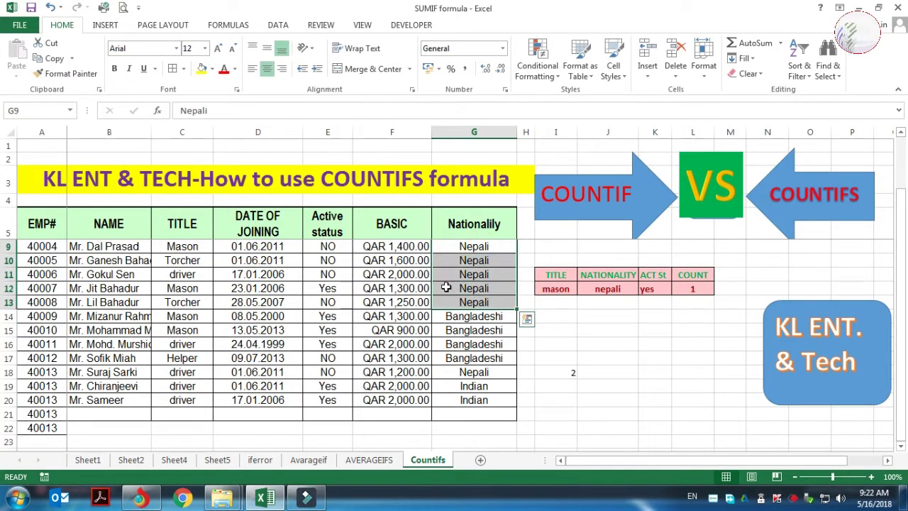
click(203, 261)
click(203, 302)
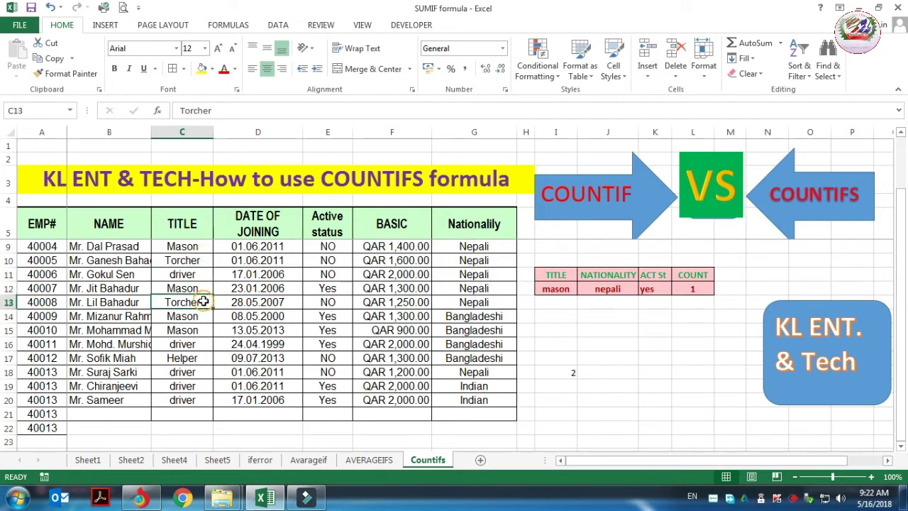
click(319, 266)
click(337, 288)
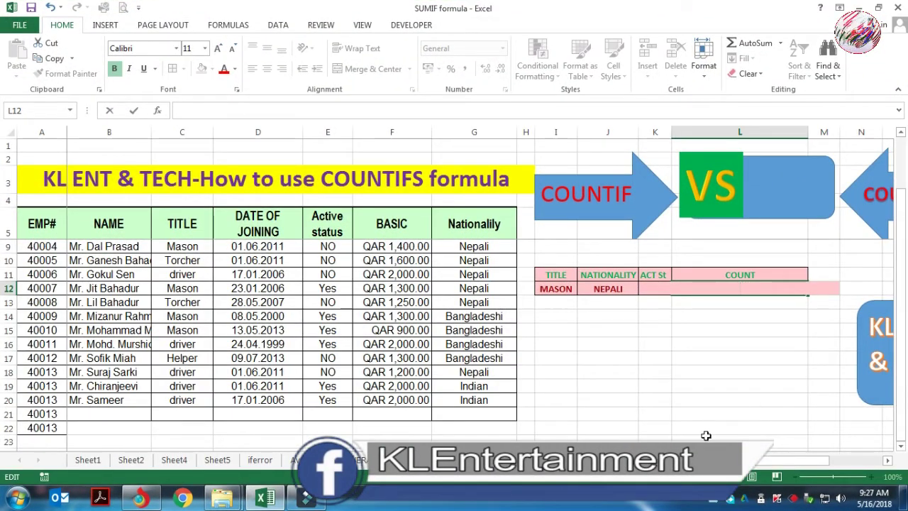
Step: Set YES as the active-status criterion and cancel a stray COUNTIFS started in L23
click(706, 435)
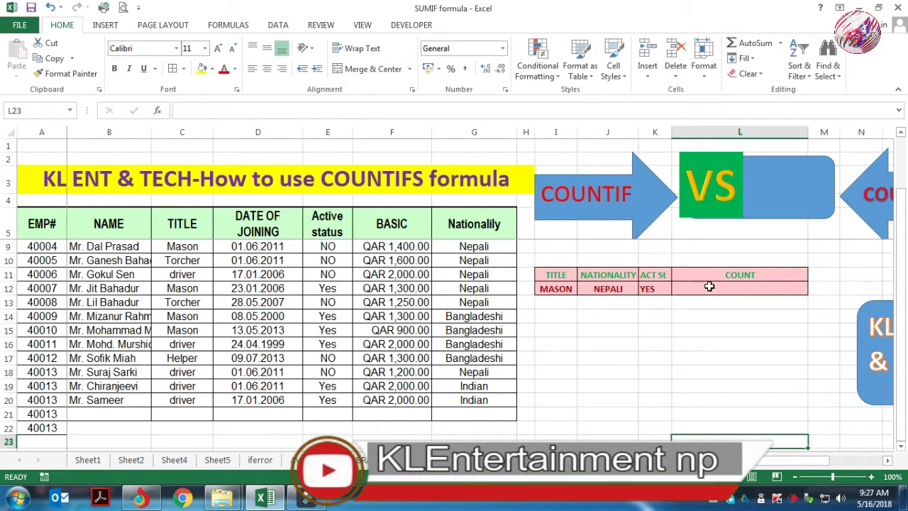
text(=C)
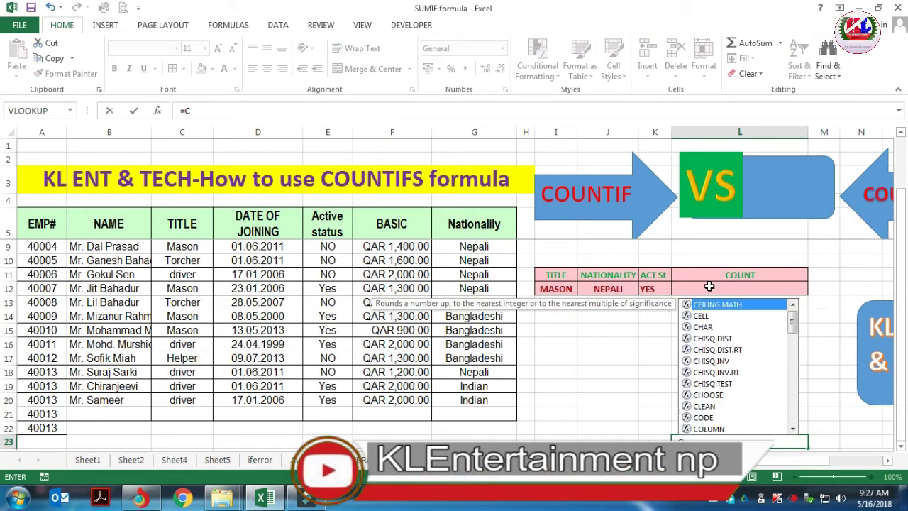
text(OUNT)
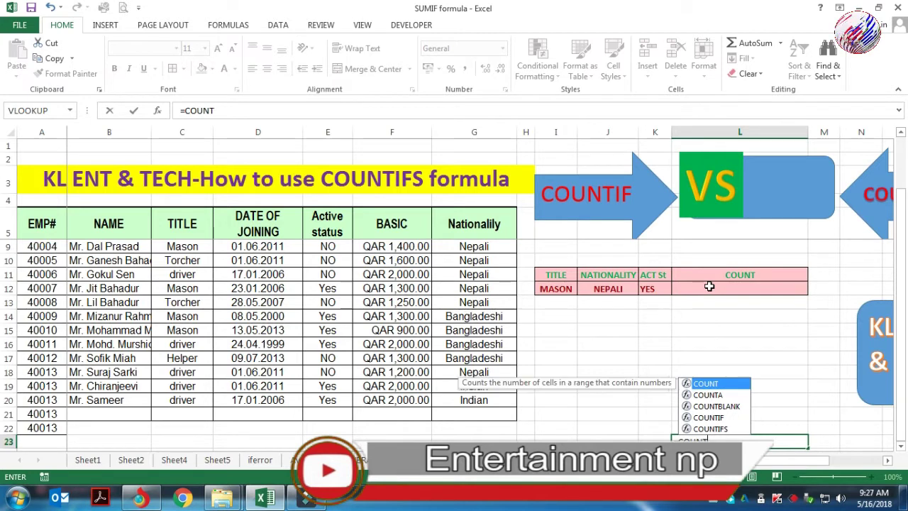
text(I)
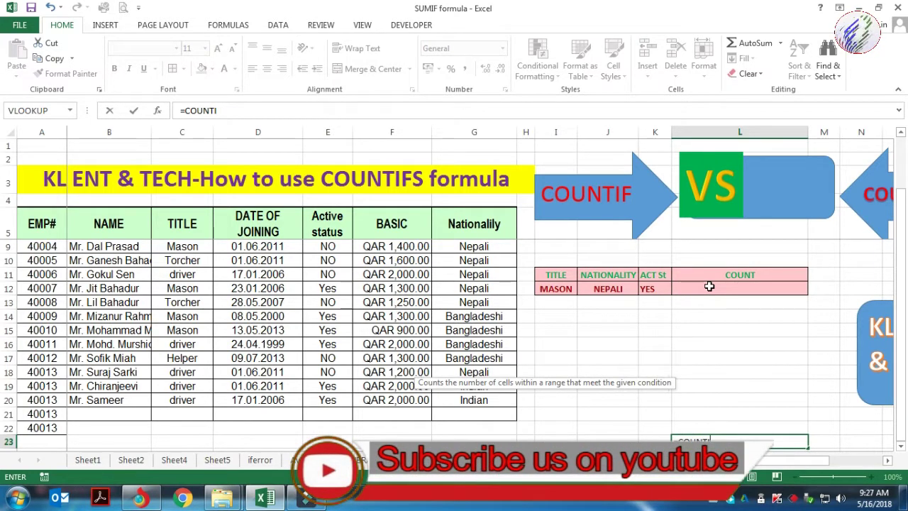
text(F)
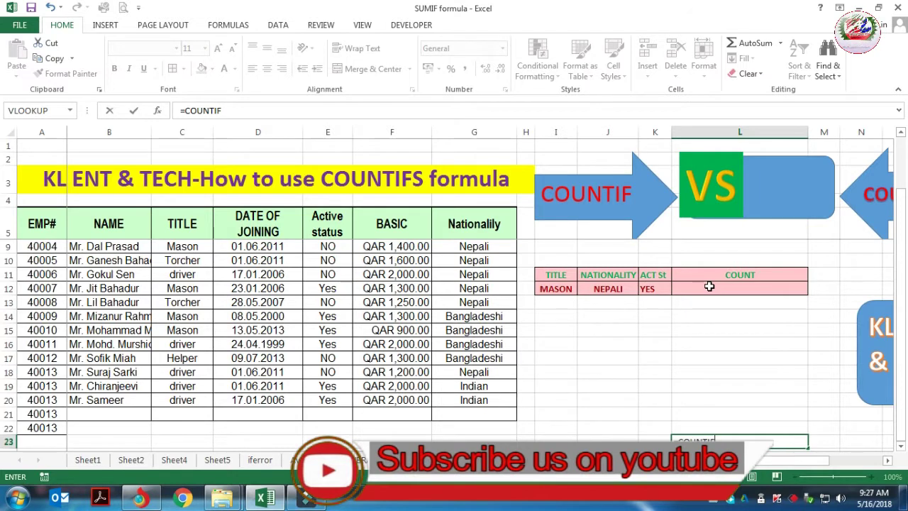
text(S()
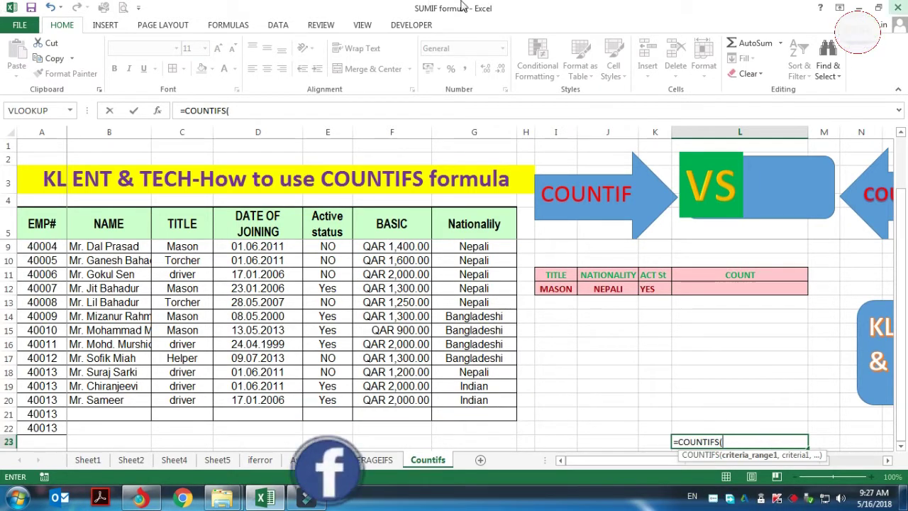
scroll(799, 366, down, 1)
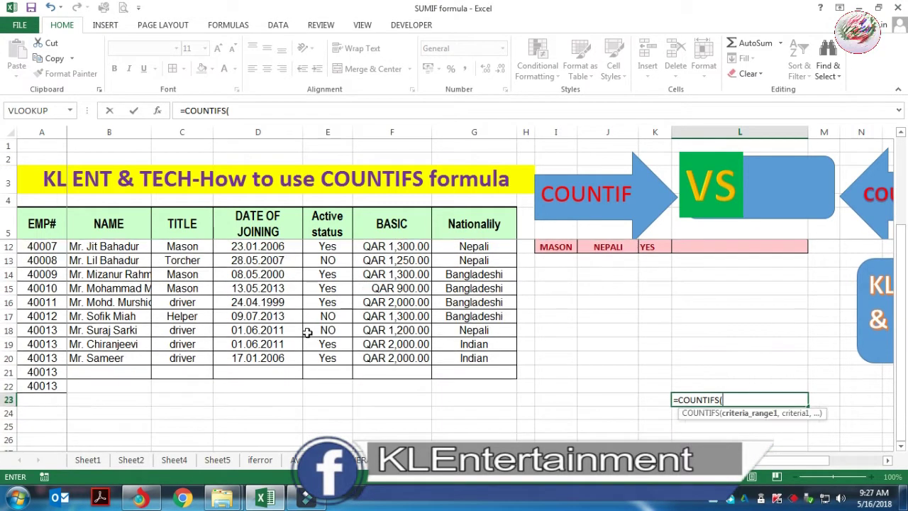
scroll(221, 329, up, 2)
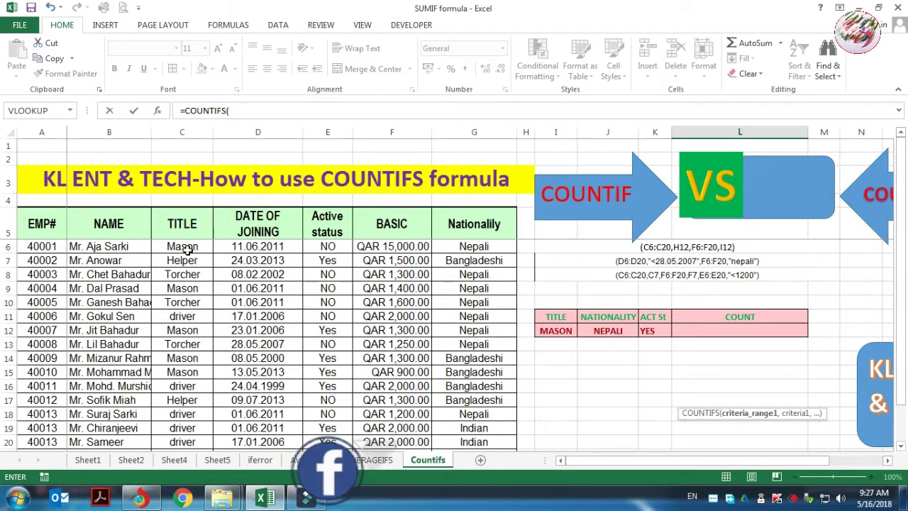
scroll(601, 426, down, 1)
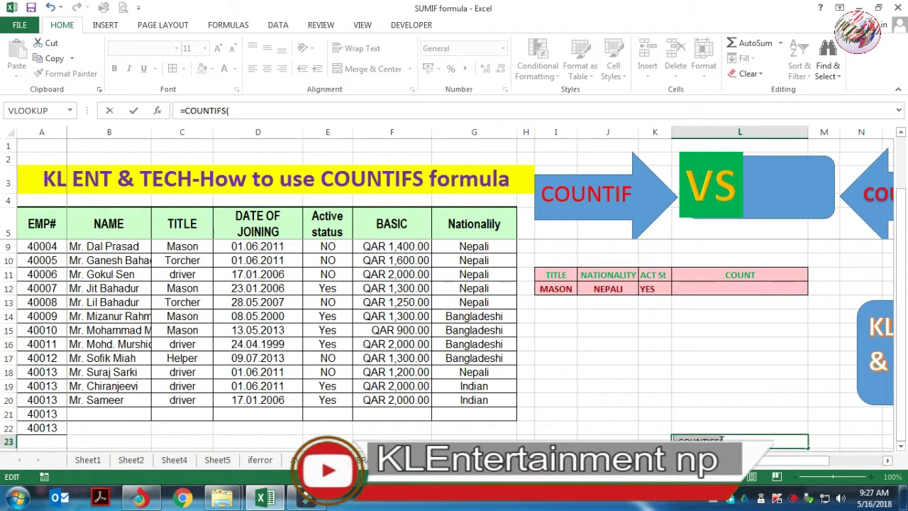
key(Escape)
Step: In L12, build COUNTIFS with C6:C21 matching I12, G6:G21 matching J12, then E6:E21
click(688, 288)
text(=COUNTIFS()
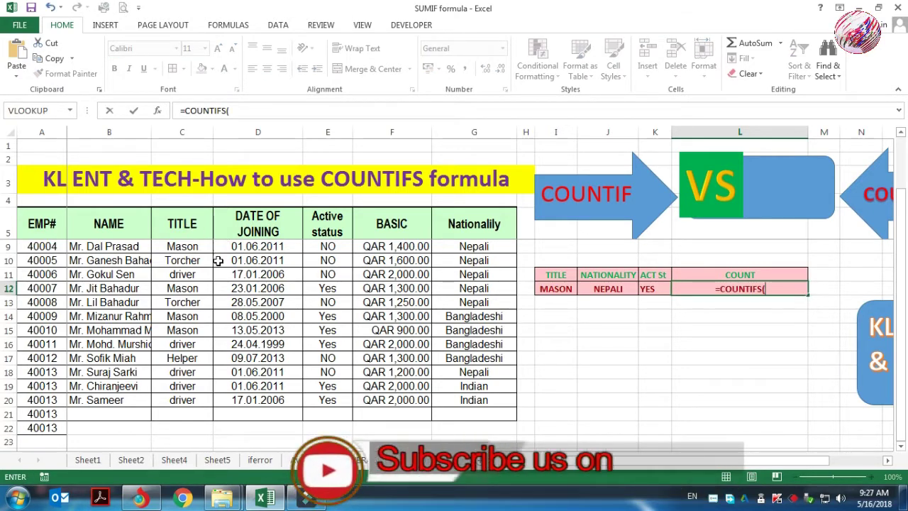
scroll(204, 263, up, 1)
drag(200, 246, 200, 410)
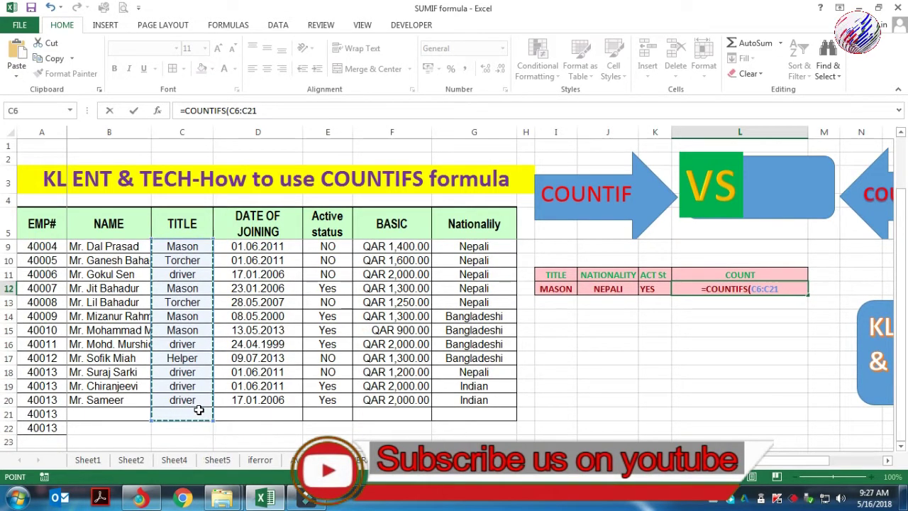
text(,)
scroll(811, 198, up, 1)
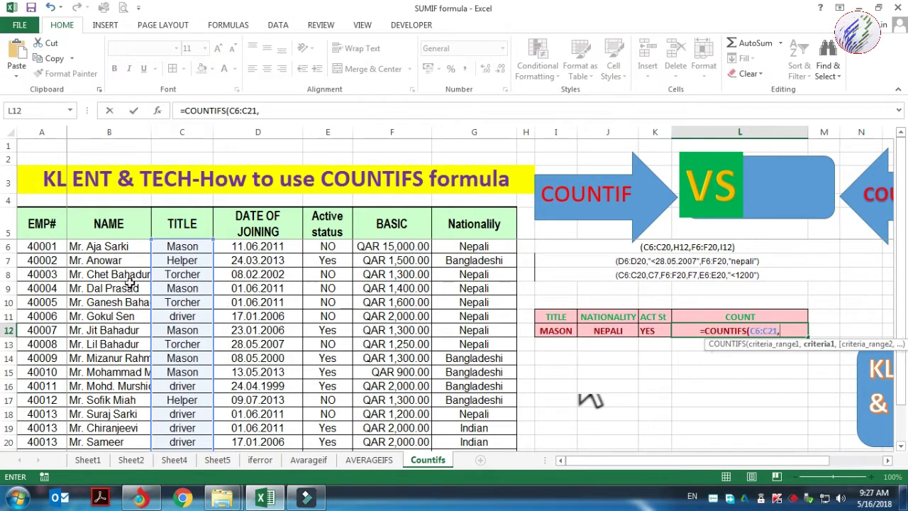
click(564, 332)
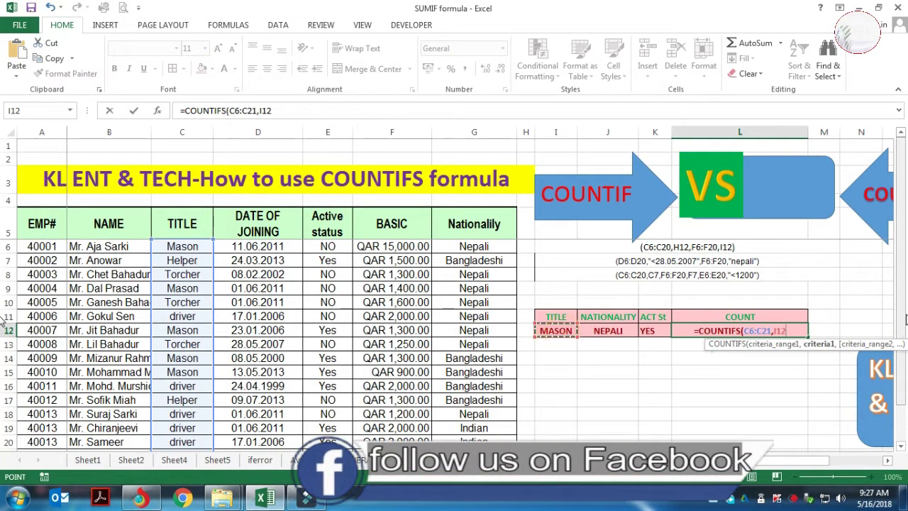
text(,)
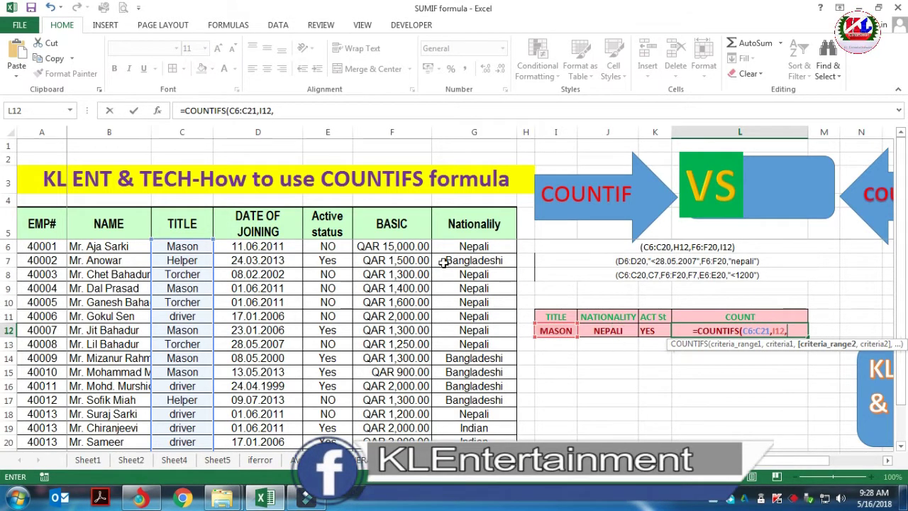
drag(475, 246, 476, 410)
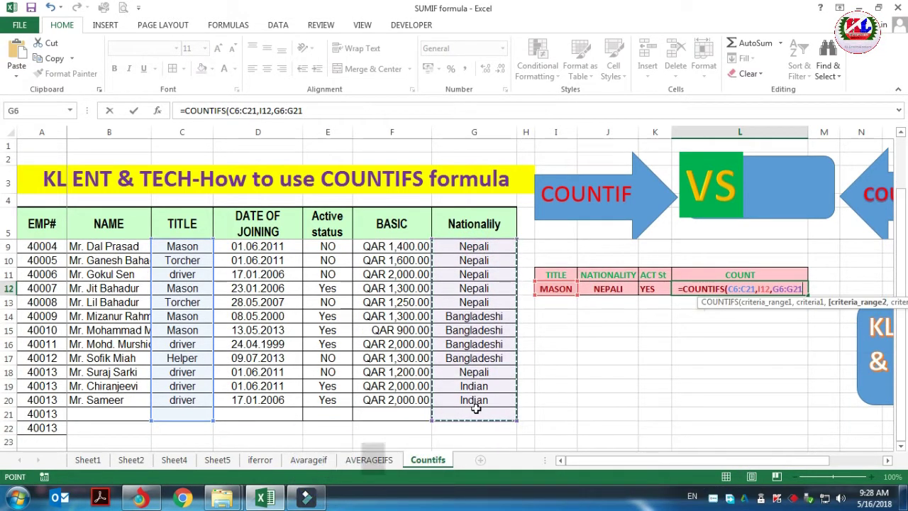
text(,)
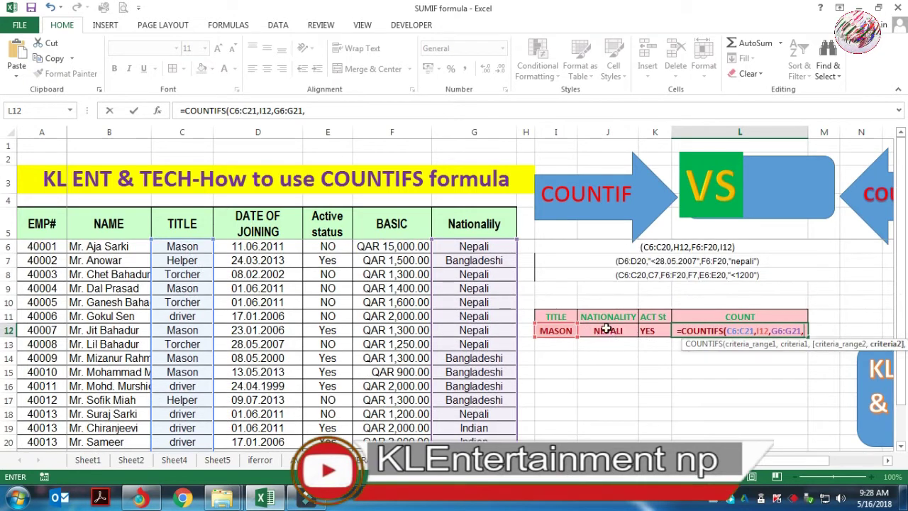
click(588, 333)
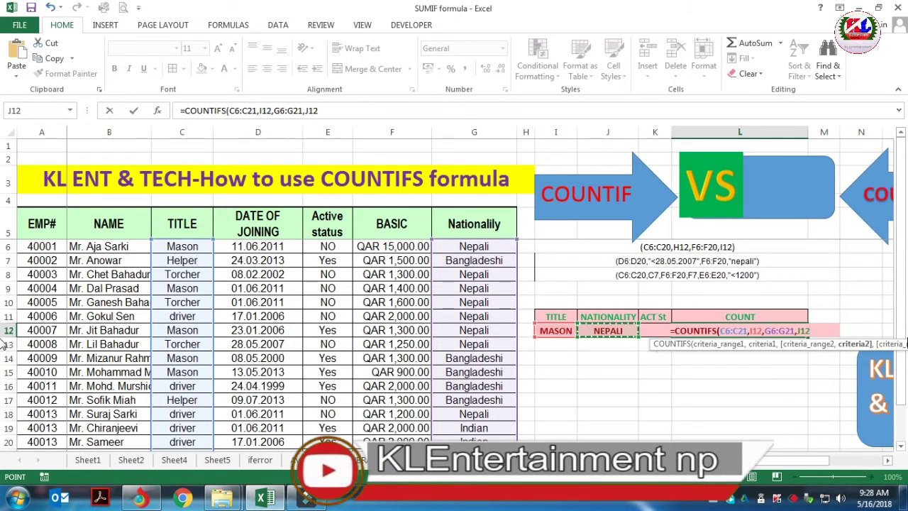
text(,)
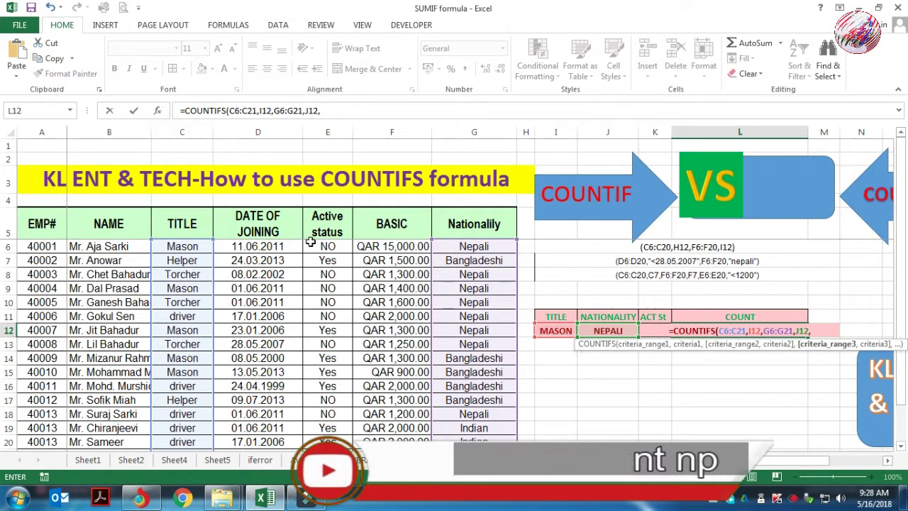
drag(329, 247, 326, 413)
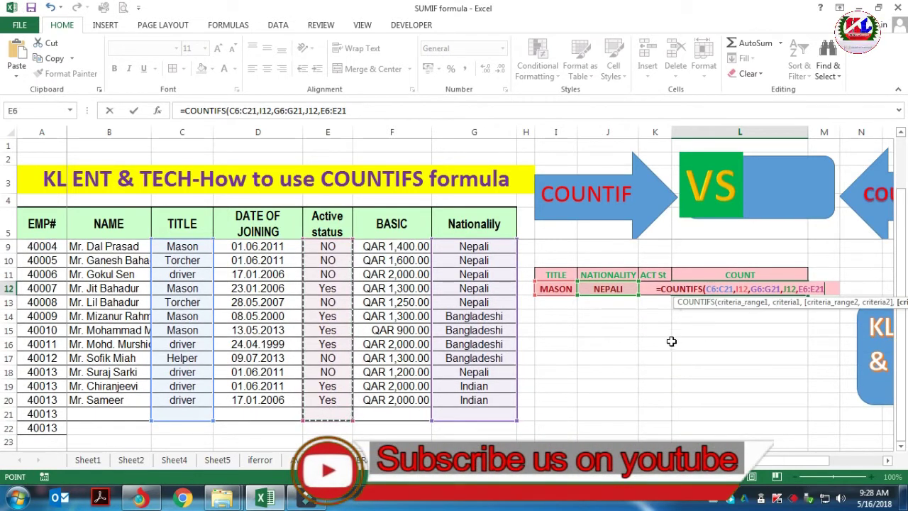
Step: Append the K12 criterion so L12 returns 1 for MASON, NEPALI, YES
click(651, 290)
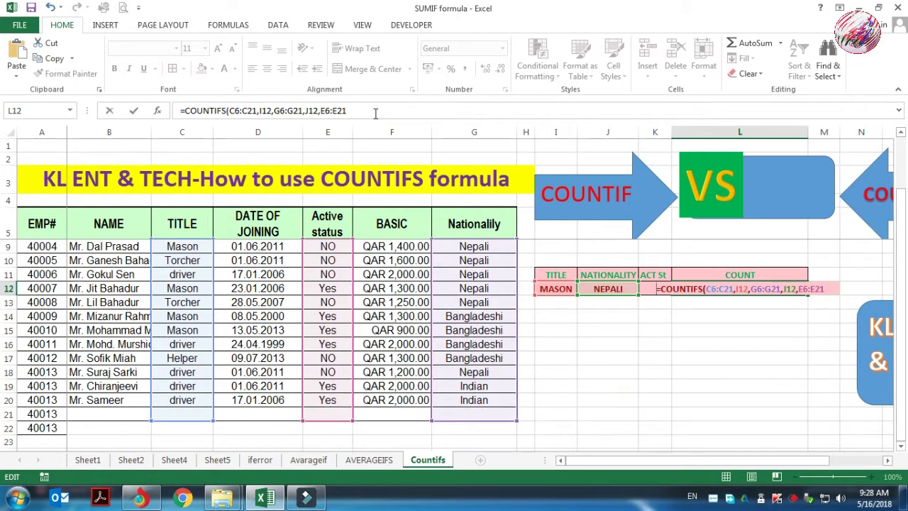
click(366, 112)
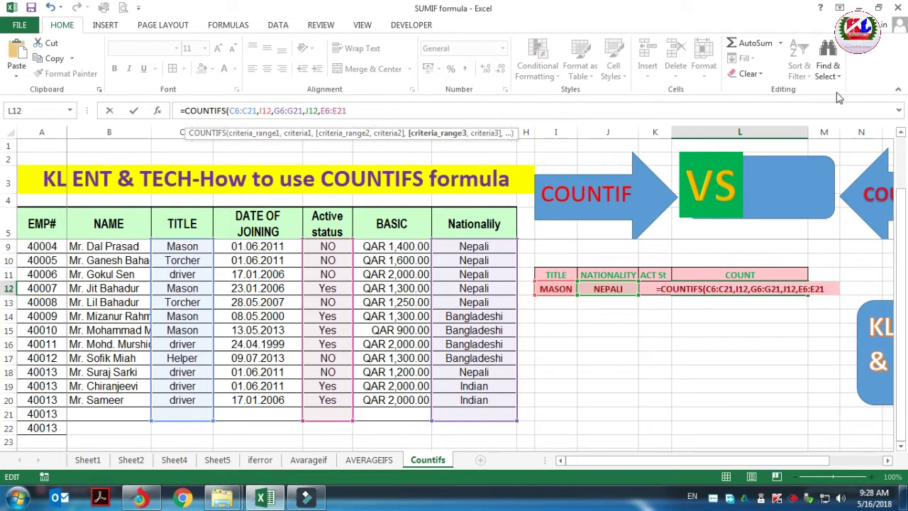
text(,)
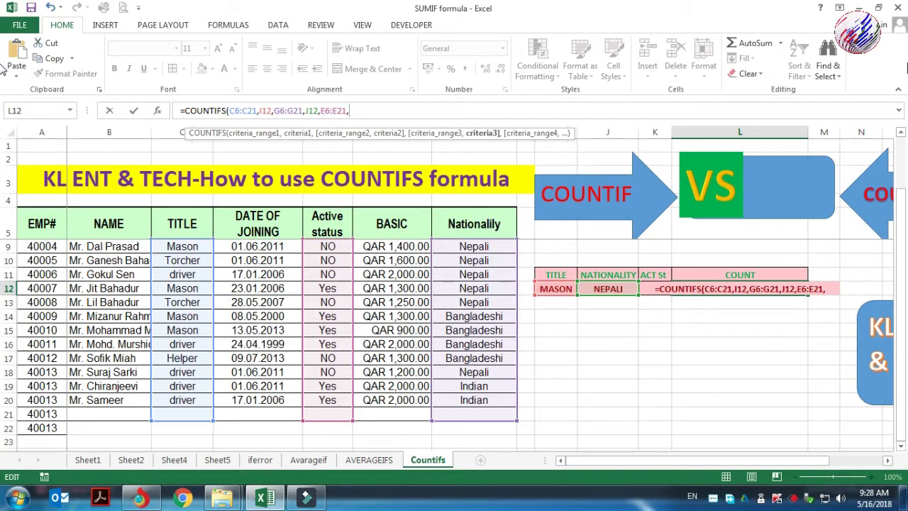
text(K)
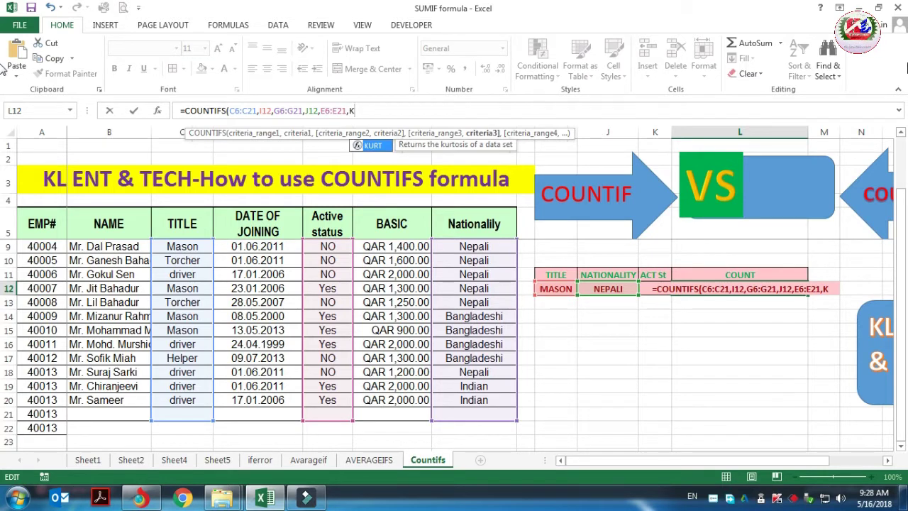
text(12)
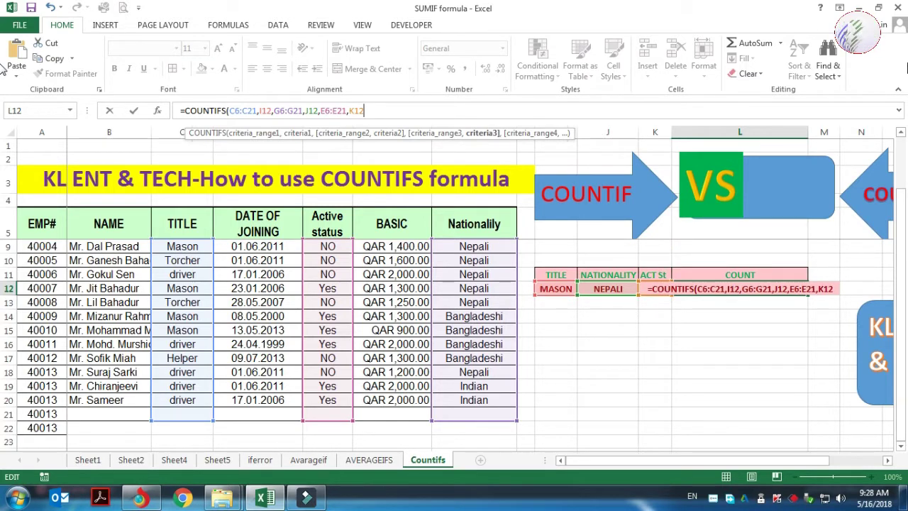
key(Return)
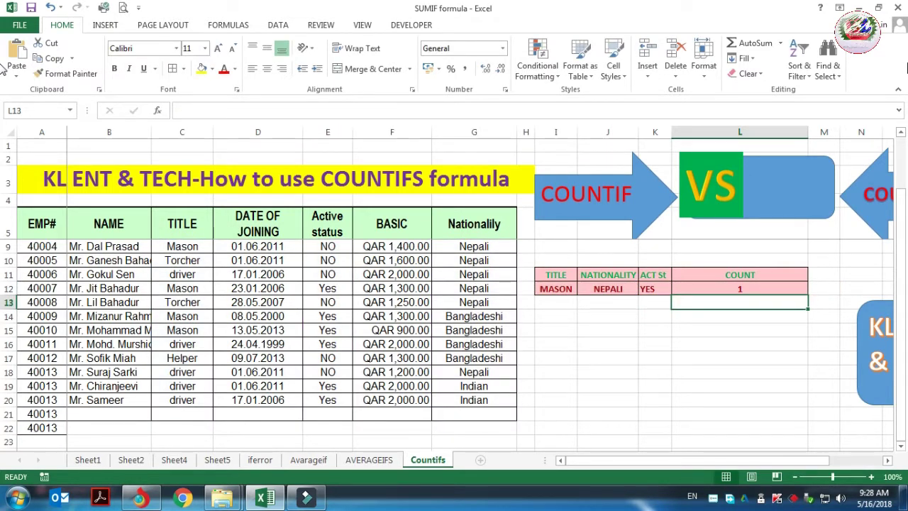
click(719, 328)
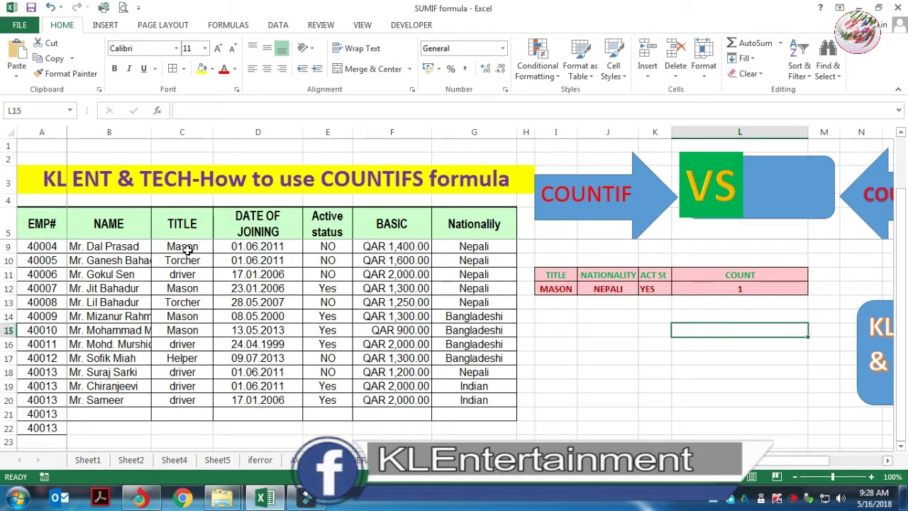
click(187, 250)
click(9, 246)
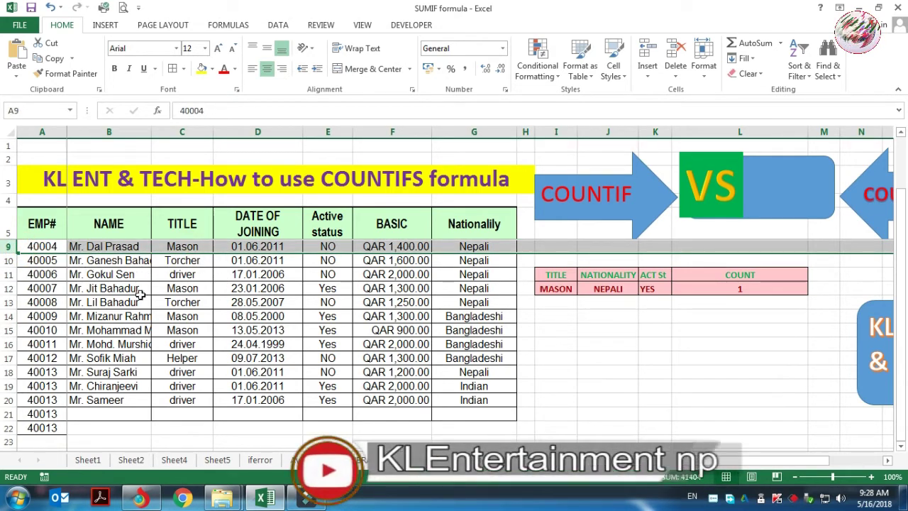
click(10, 288)
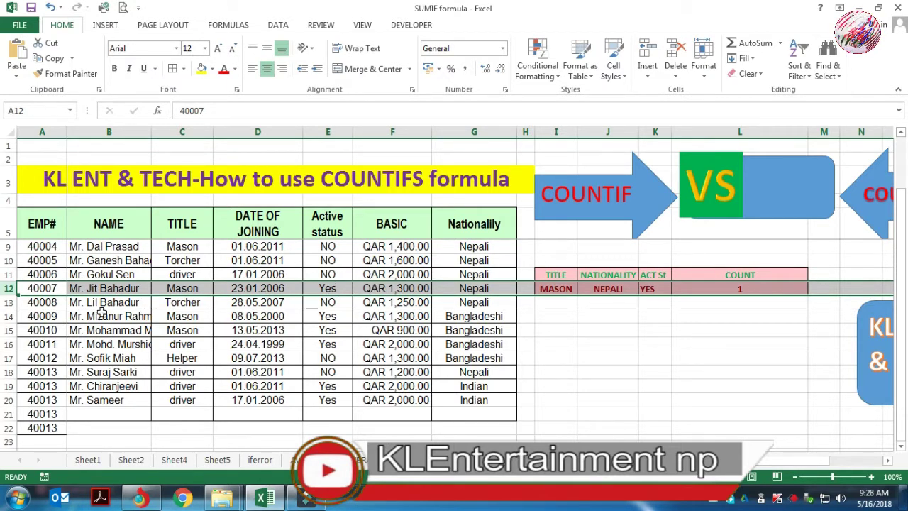
drag(9, 316, 9, 401)
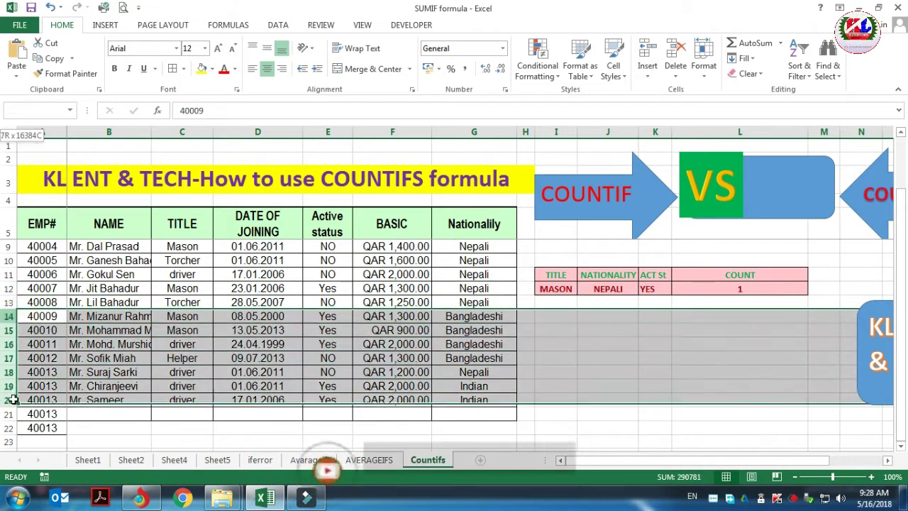
click(705, 374)
Step: Change the title criterion to TORCHER and the active-status criterion to NO
click(562, 288)
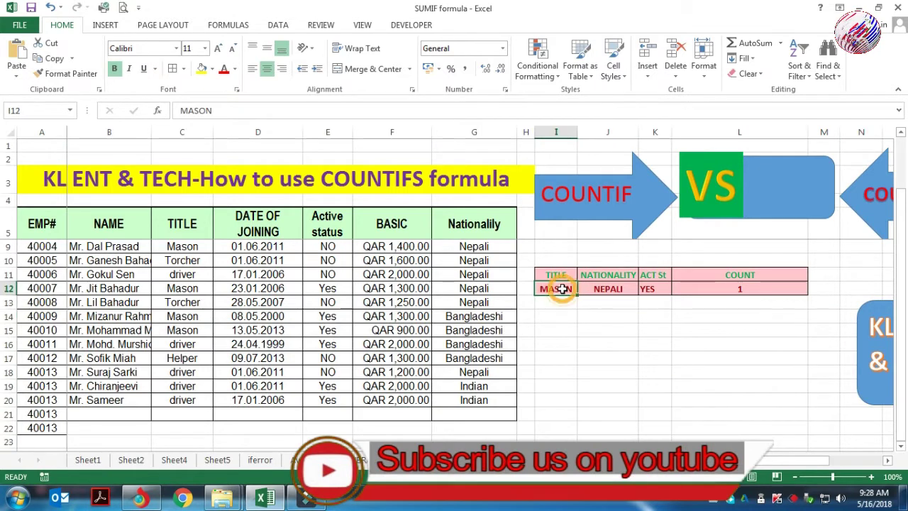
text(TO)
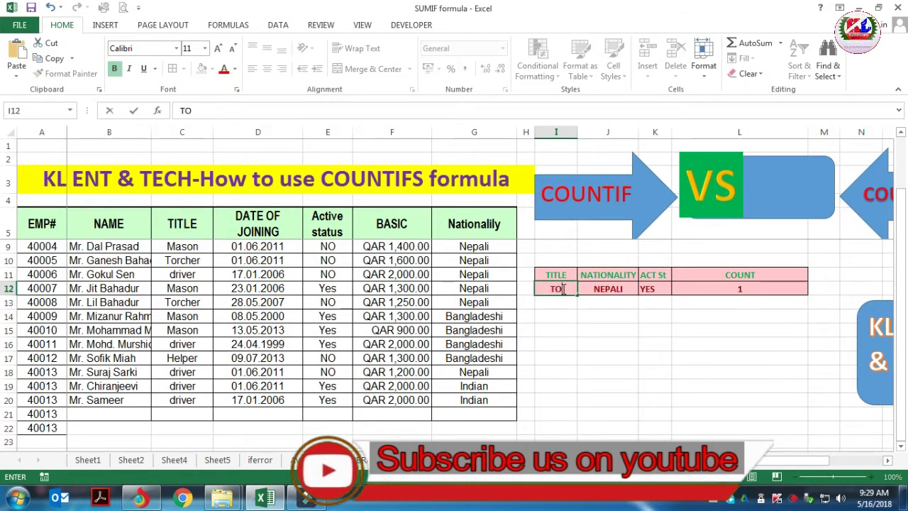
text(RCHER)
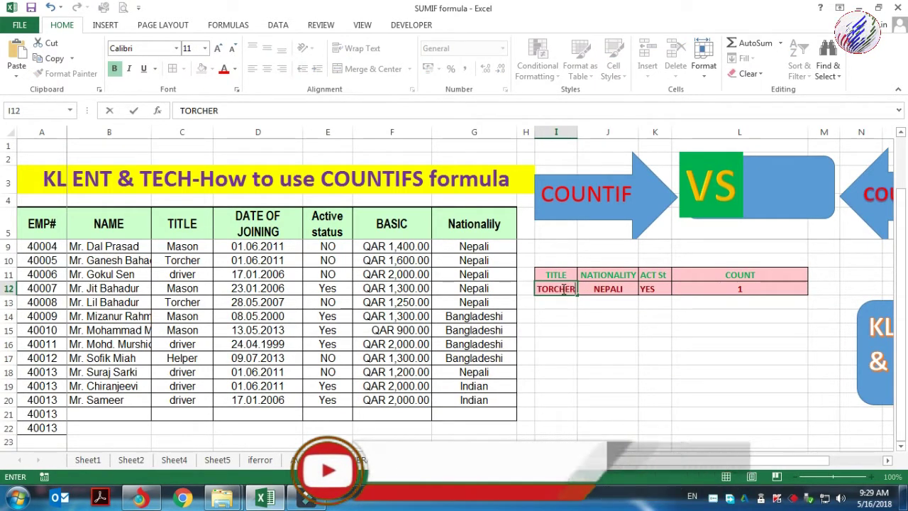
key(Return)
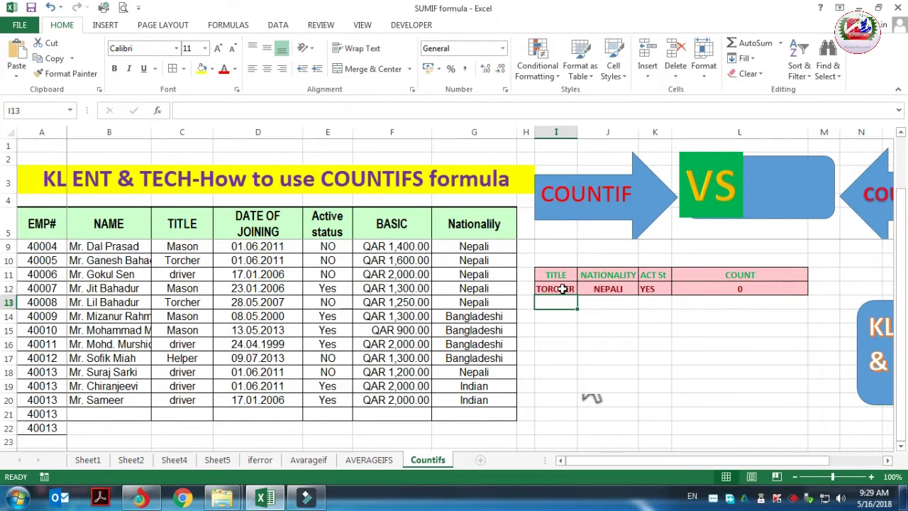
click(656, 288)
text(NO)
key(Return)
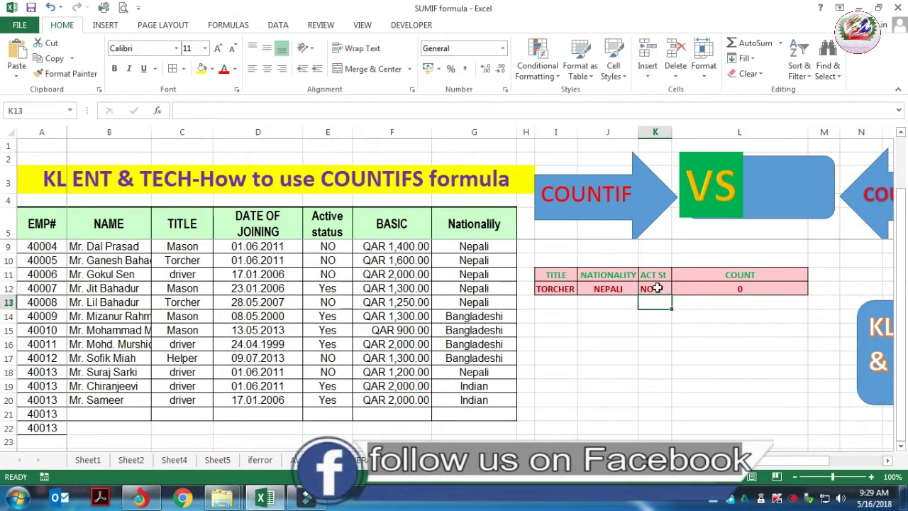
click(657, 287)
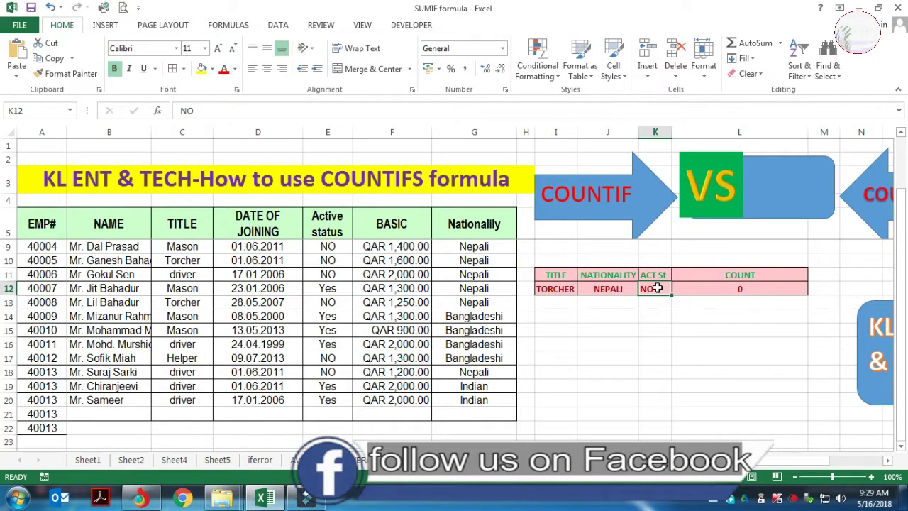
scroll(639, 312, up, 1)
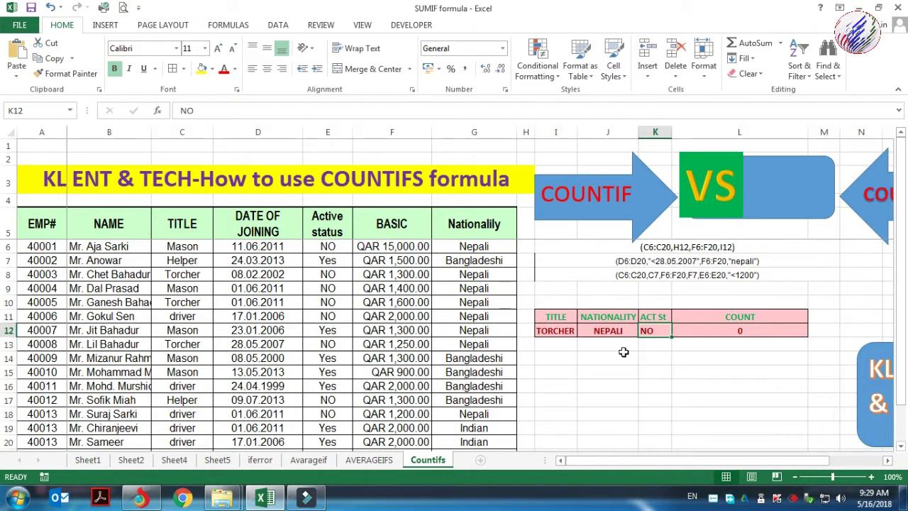
Step: Set the active status to YES and the nationality to BANGLADESHI
click(618, 331)
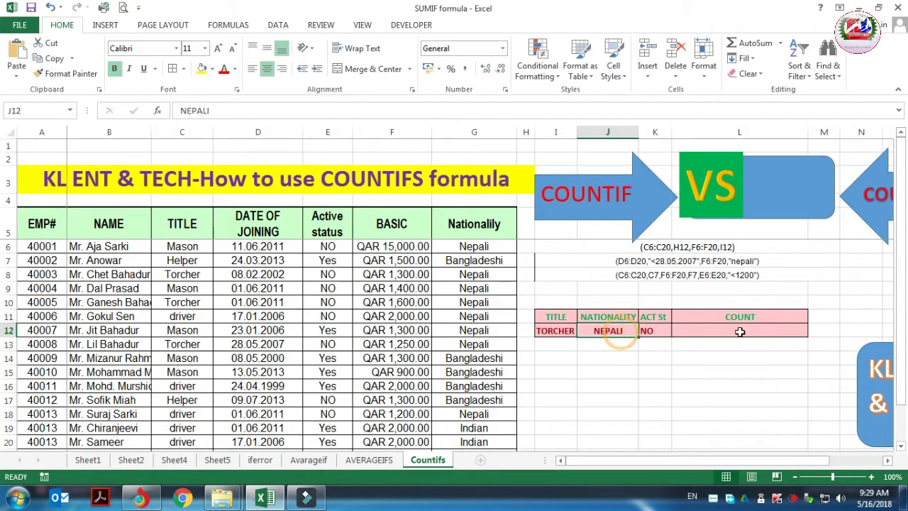
click(656, 331)
text(YES)
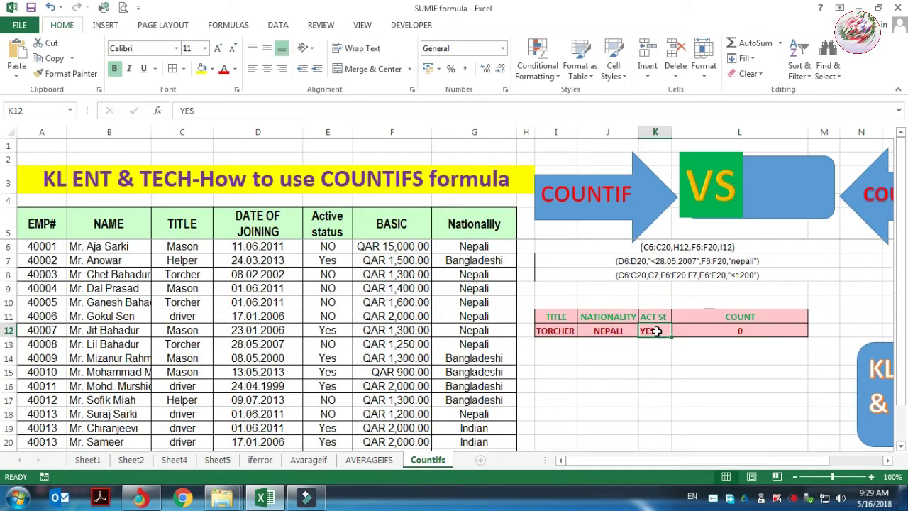
key(Left)
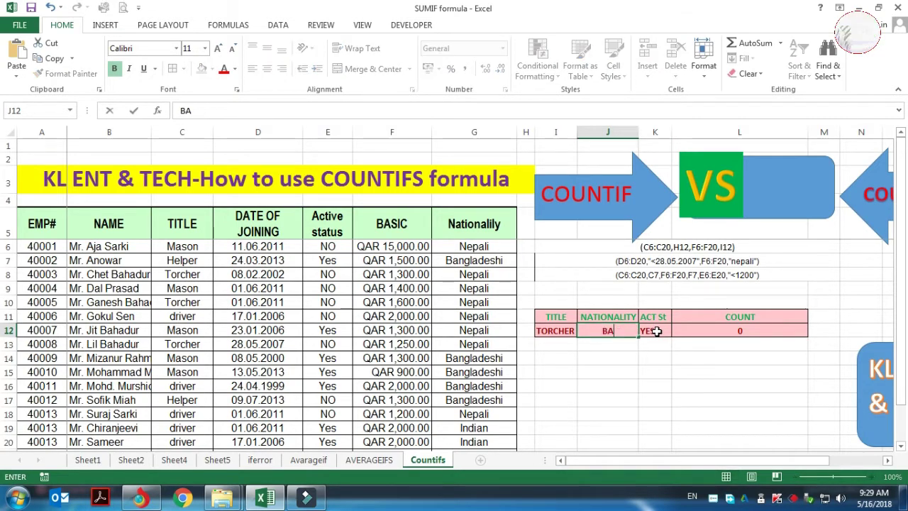
text(BANGLADESHI)
key(Right)
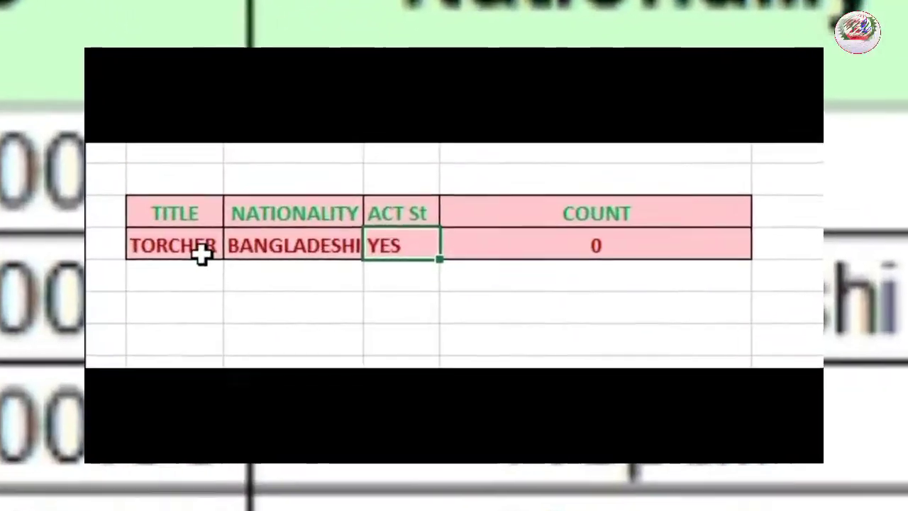
Step: Retype the title criterion in I12 as MASON, updating the count to 2
click(104, 257)
text(mASO)
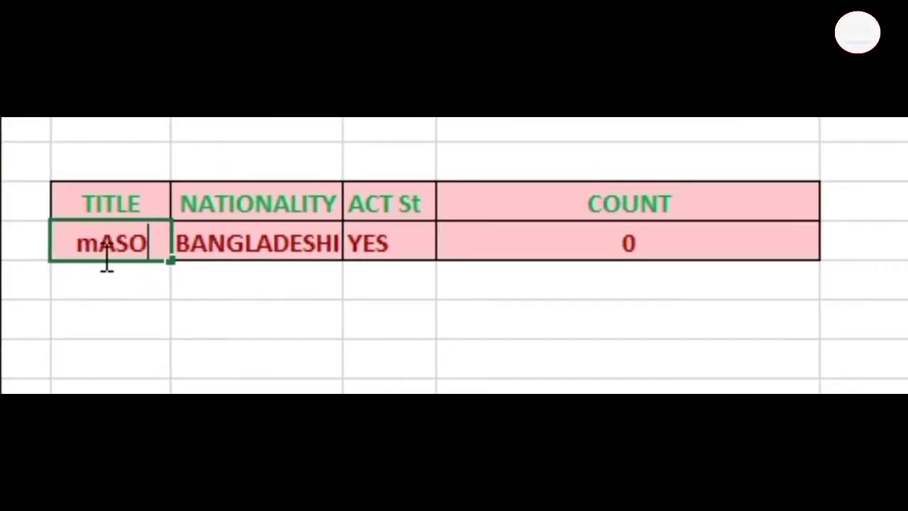
key(BackSpace)
key(BackSpace)
key(BackSpace)
key(BackSpace)
text(MA)
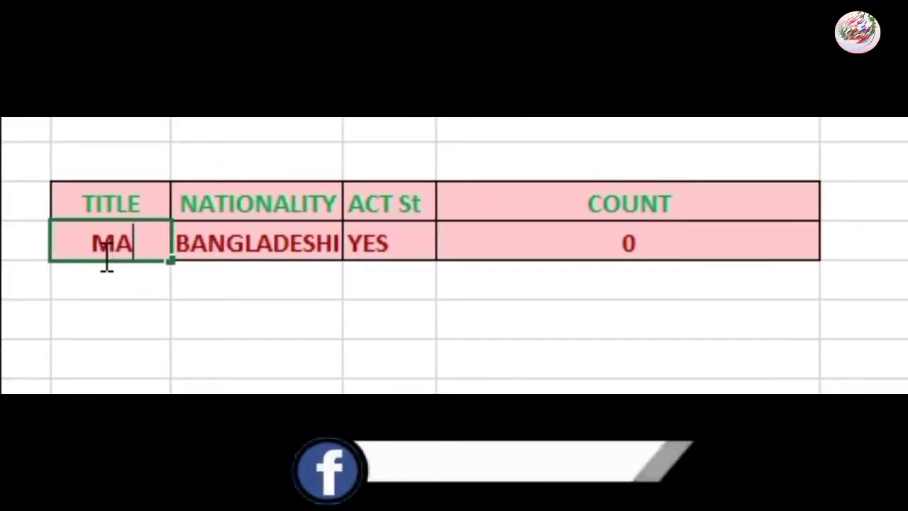
text(SON)
key(Return)
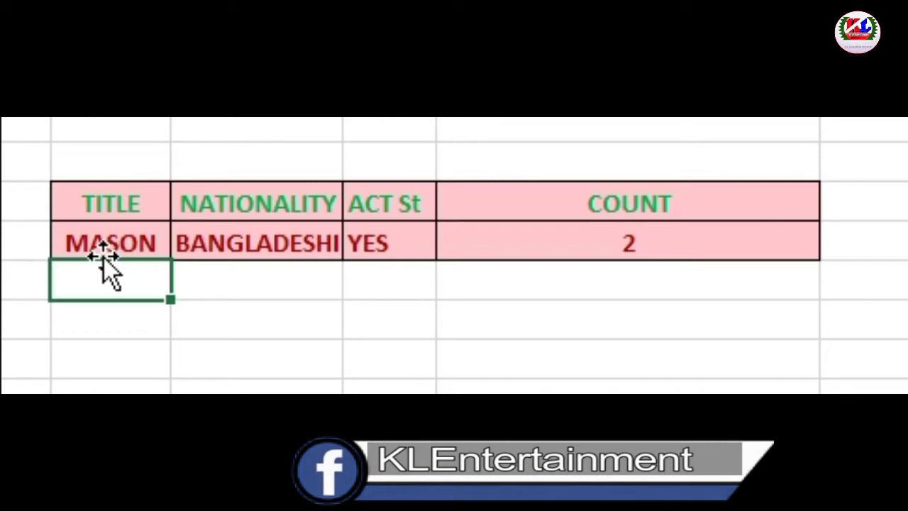